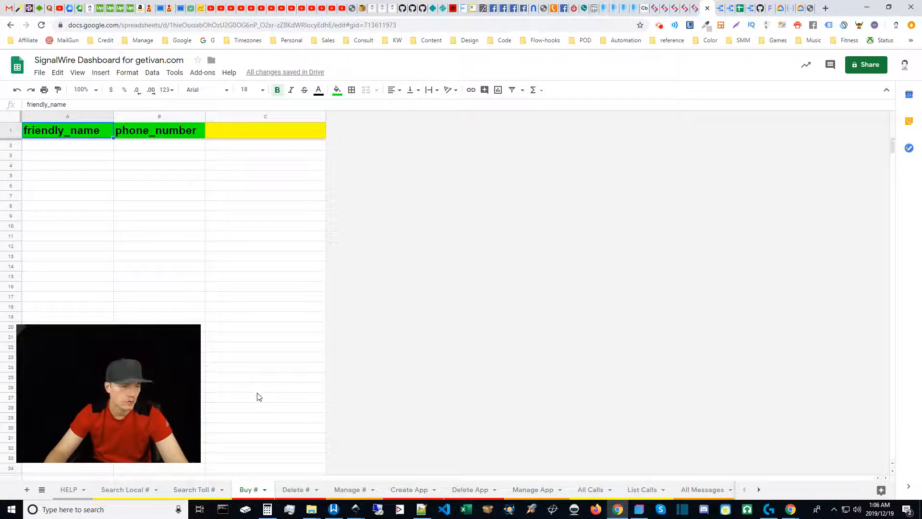
Go to the Search Local # sheet with the available 817 numbers in KENNEDALE and KELLER, TX.
{"action": "left_click", "coordinate": [135, 492]}
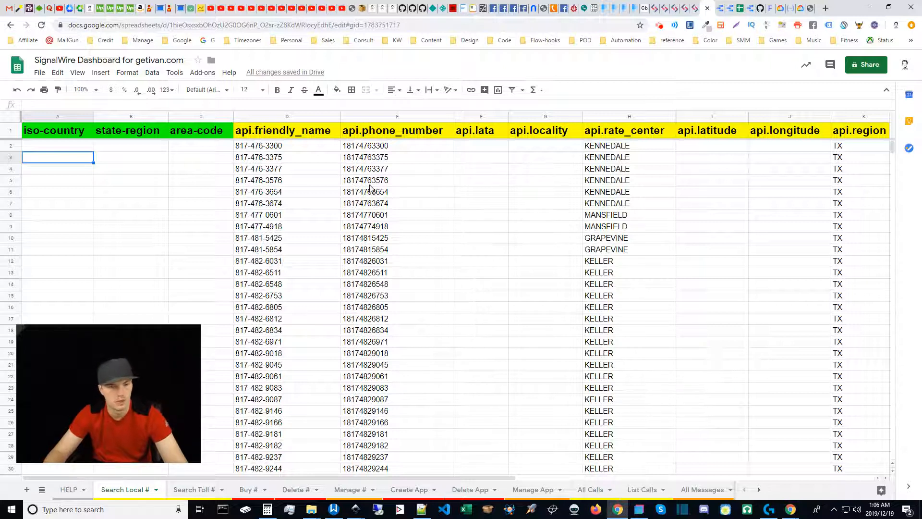
Copy the phone numbers in E2:E22 of the api.phone_number column.
{"action": "left_click", "coordinate": [345, 172]}
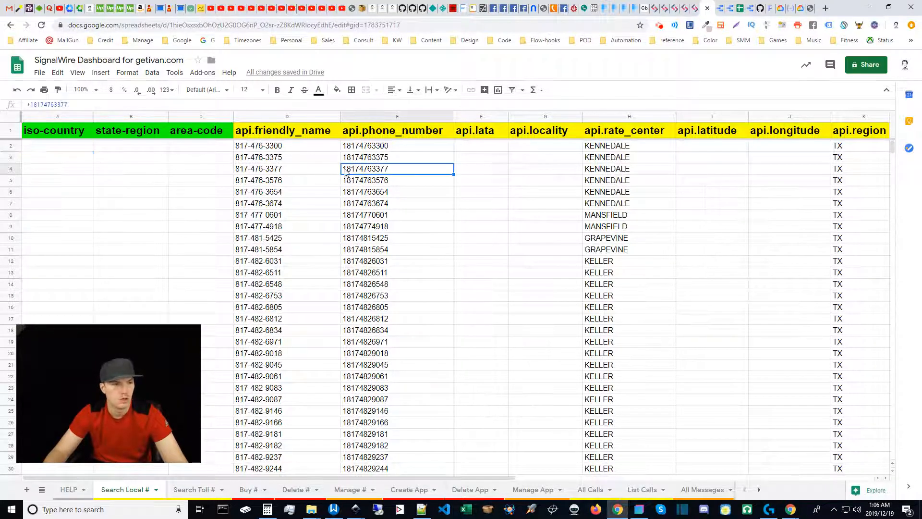
{"action": "left_click", "coordinate": [368, 183]}
{"action": "left_click", "coordinate": [367, 173]}
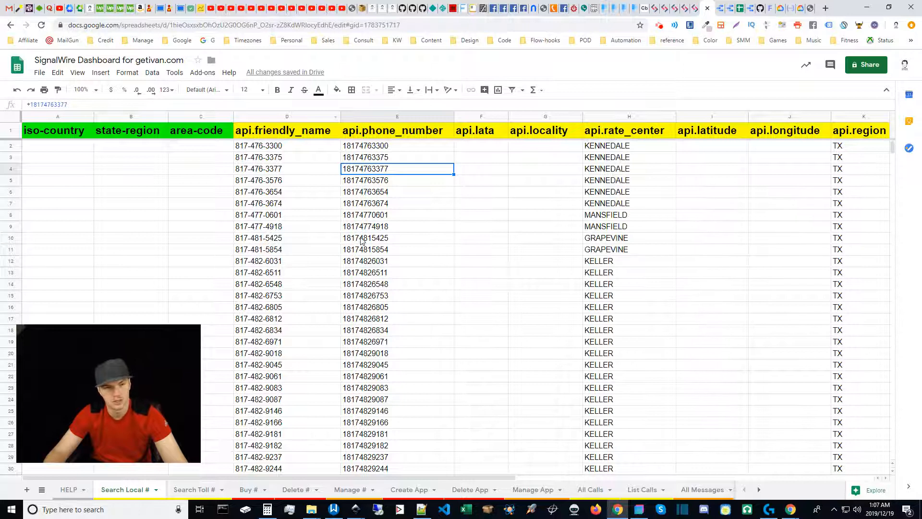
{"action": "left_click", "coordinate": [355, 192]}
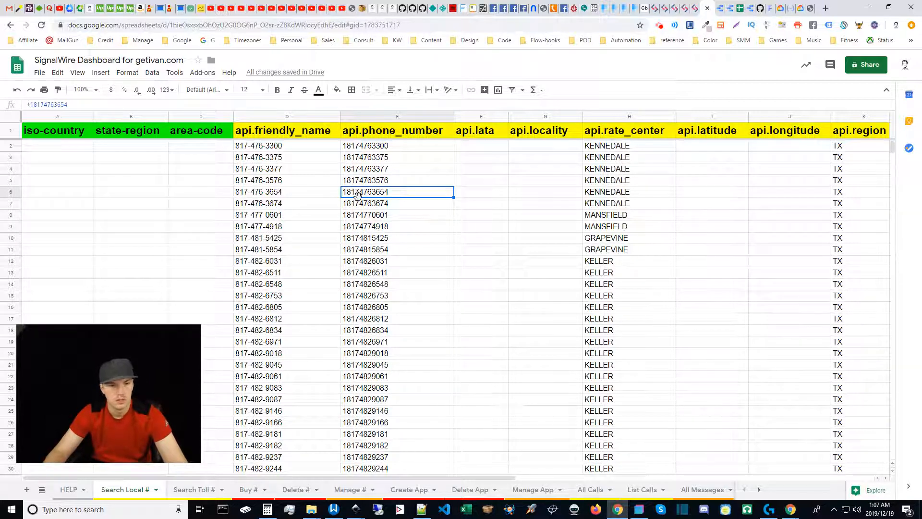
{"action": "left_click", "coordinate": [369, 147]}
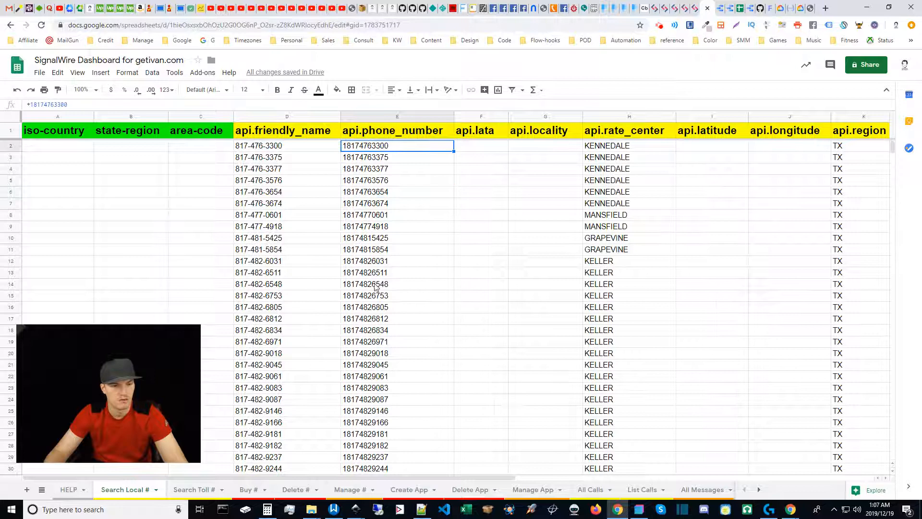
{"action": "left_click", "coordinate": [370, 287], "text": "shift"}
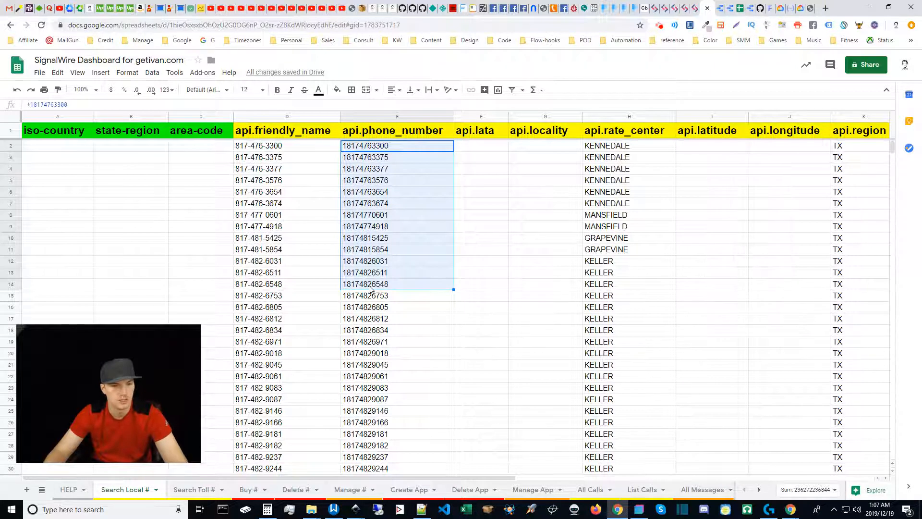
{"action": "left_click", "coordinate": [371, 310]}
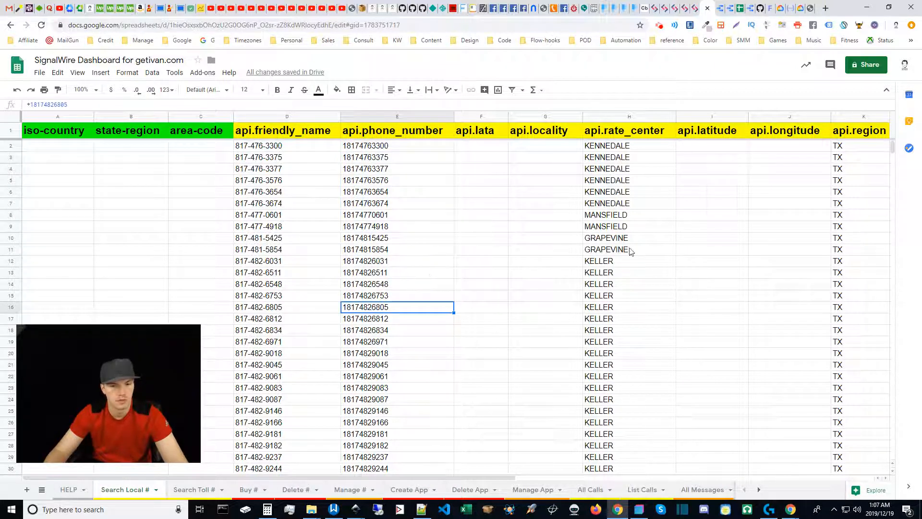
{"action": "left_click", "coordinate": [372, 149]}
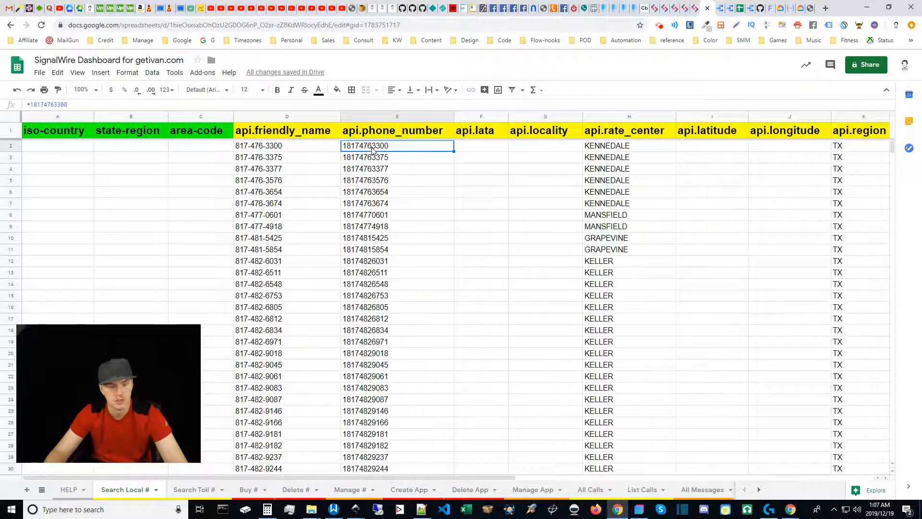
{"action": "left_click", "coordinate": [384, 379], "text": "shift"}
{"action": "key", "text": "ctrl+c"}
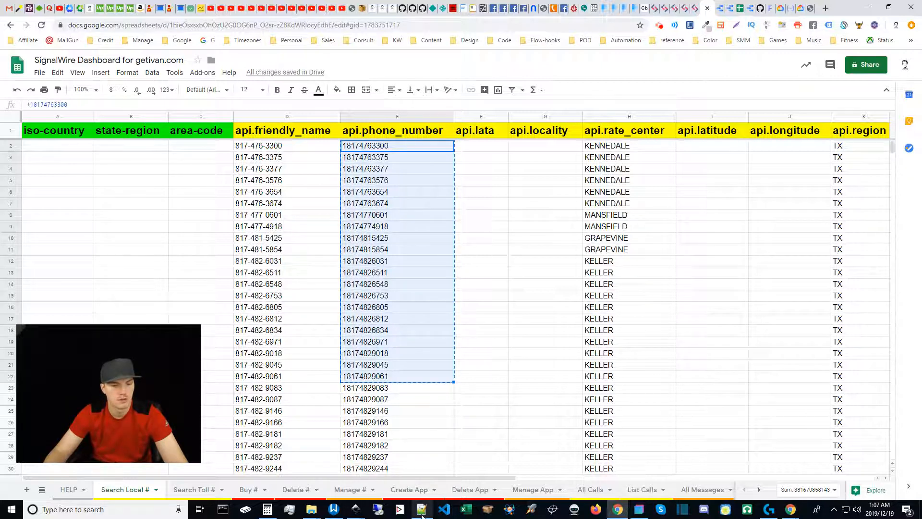
{"action": "mouse_move", "coordinate": [422, 515]}
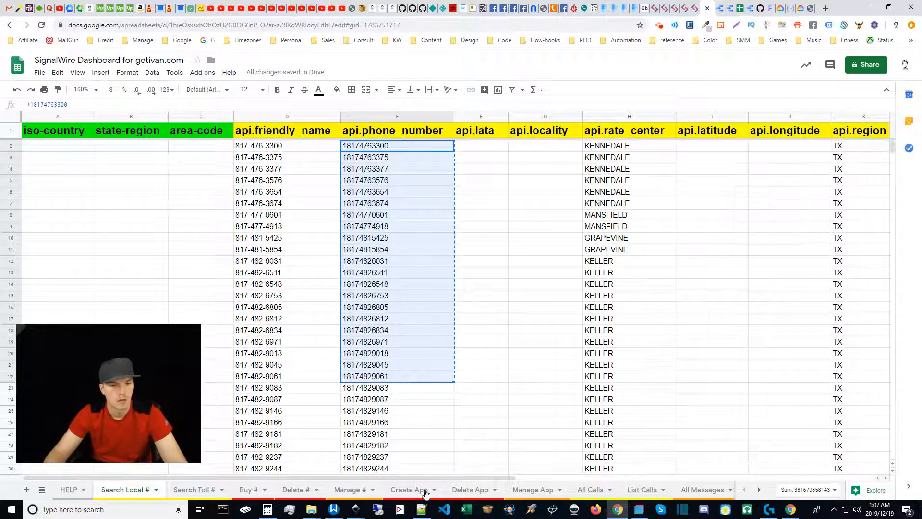
Paste the 21 numbers into Notepad++ and prefix each with '+ so every line starts '+1817.
{"action": "left_click", "coordinate": [422, 512]}
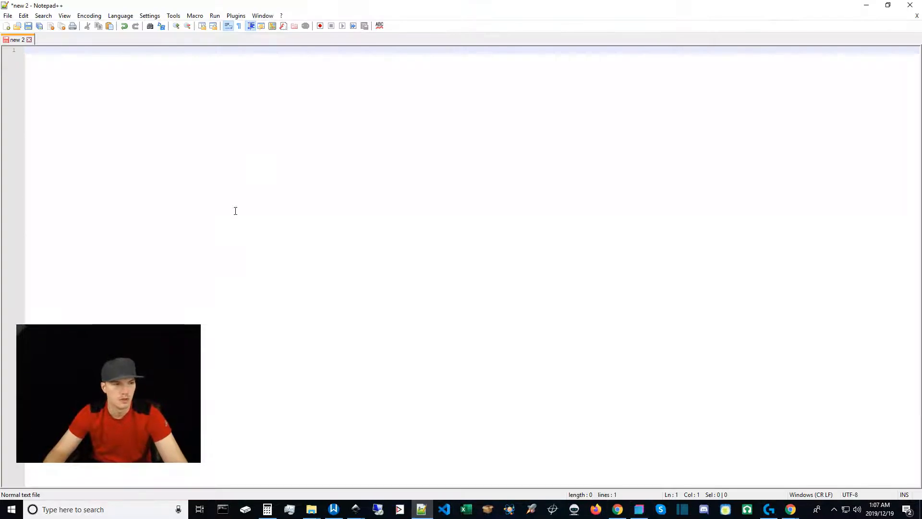
{"action": "key", "text": "ctrl+v"}
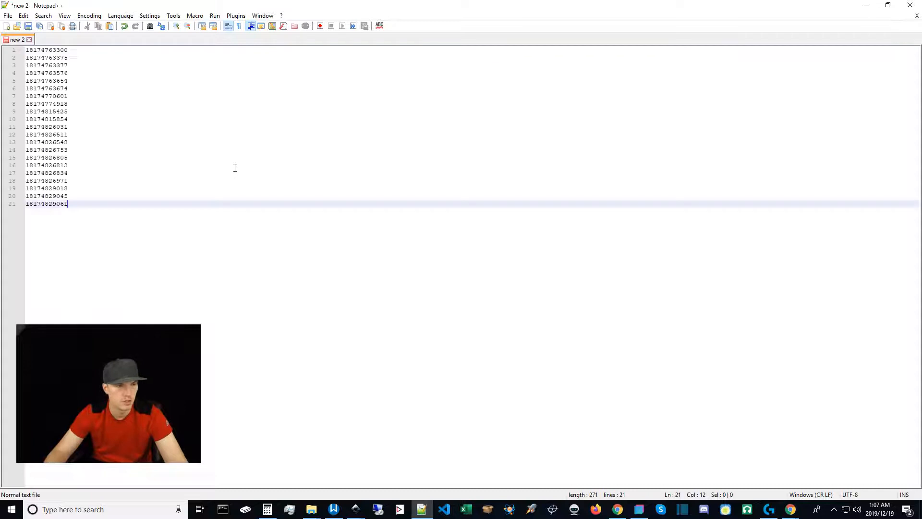
{"action": "key", "text": "ctrl+f"}
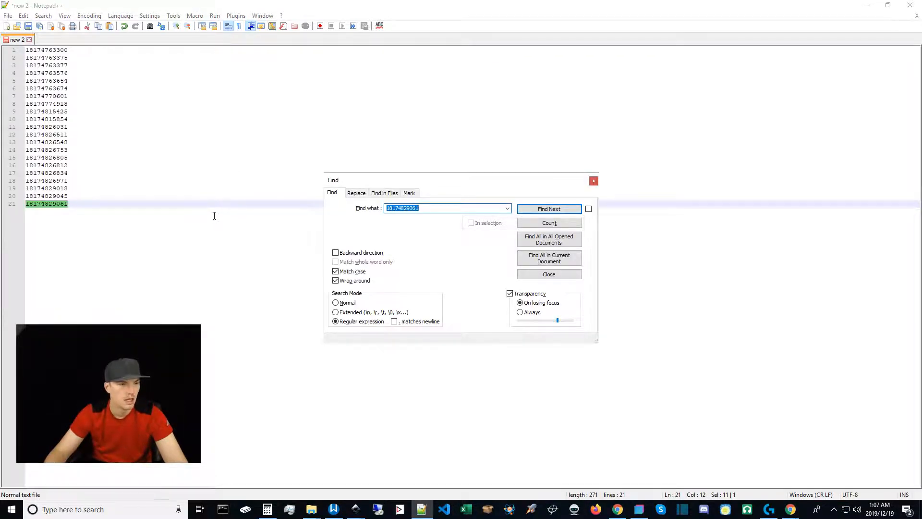
{"action": "left_click", "coordinate": [363, 192]}
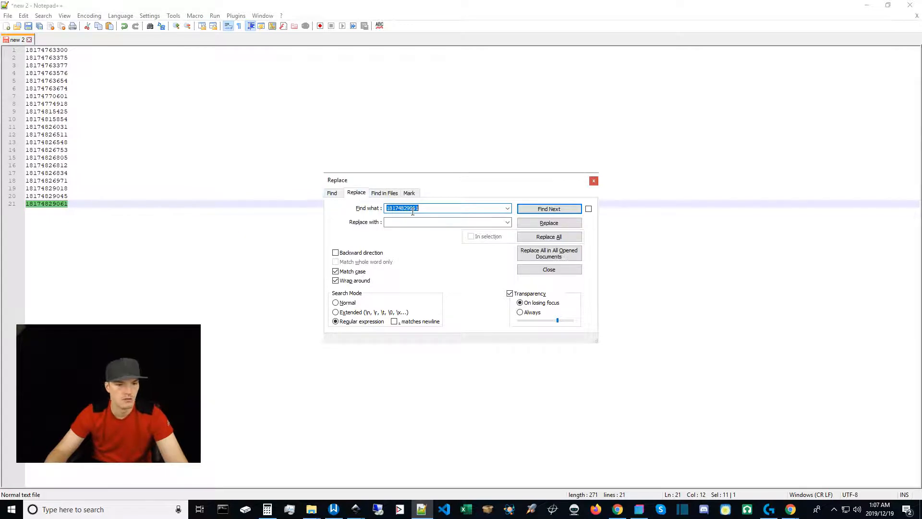
{"action": "type", "text": "1817"}
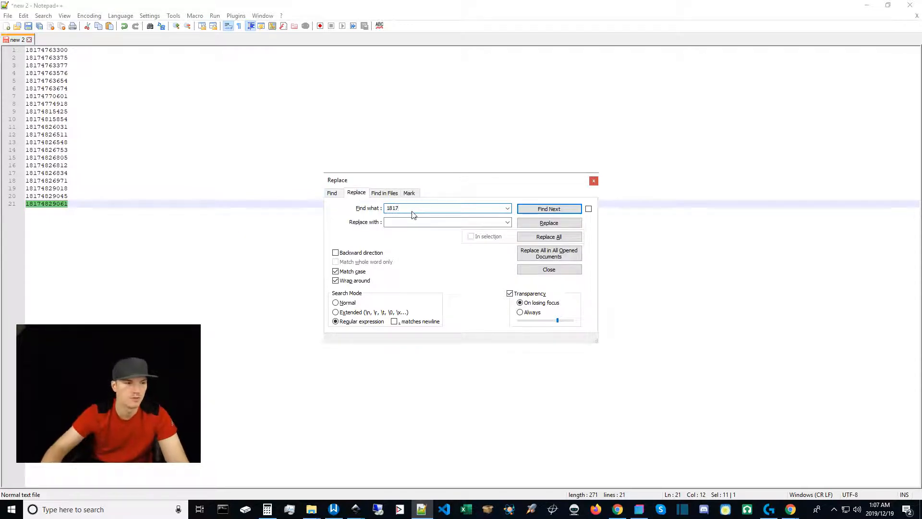
{"action": "left_click", "coordinate": [426, 224]}
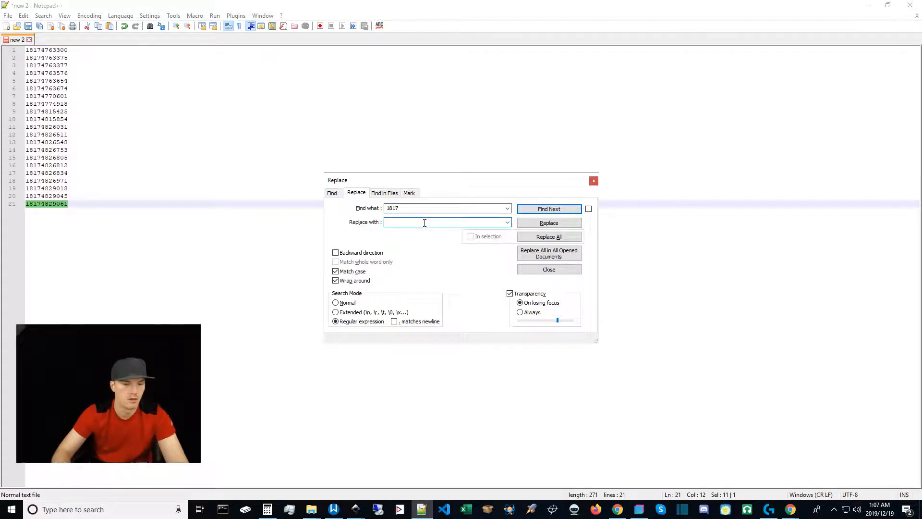
{"action": "type", "text": "'+1817"}
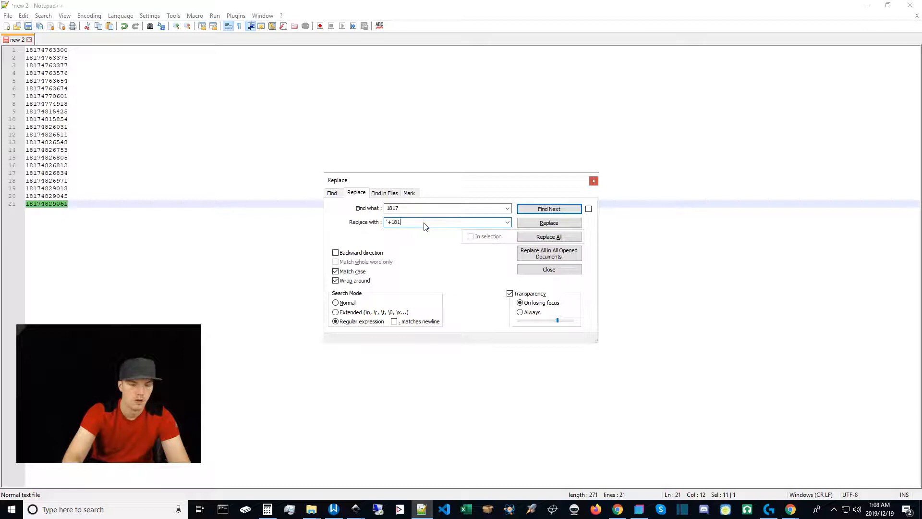
{"action": "left_click", "coordinate": [531, 237]}
{"action": "left_click", "coordinate": [547, 270]}
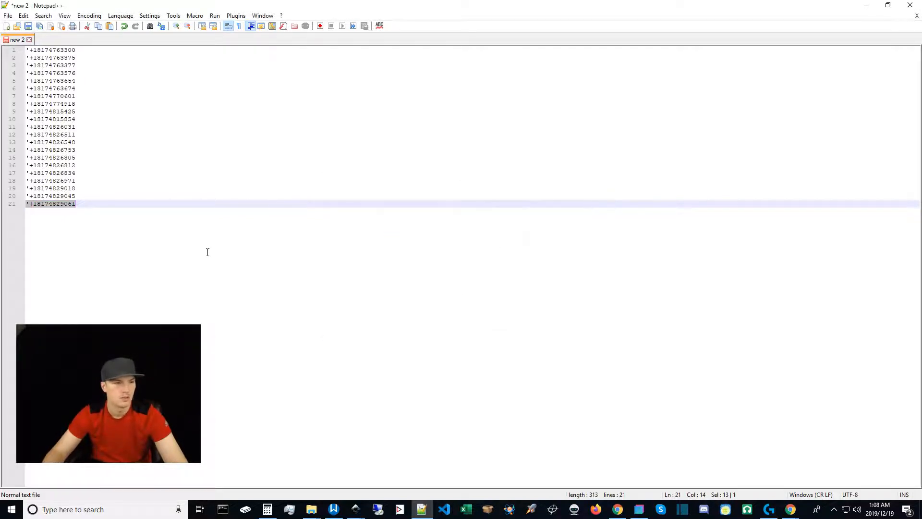
{"action": "key", "text": "ctrl+a"}
{"action": "left_click", "coordinate": [865, 5]}
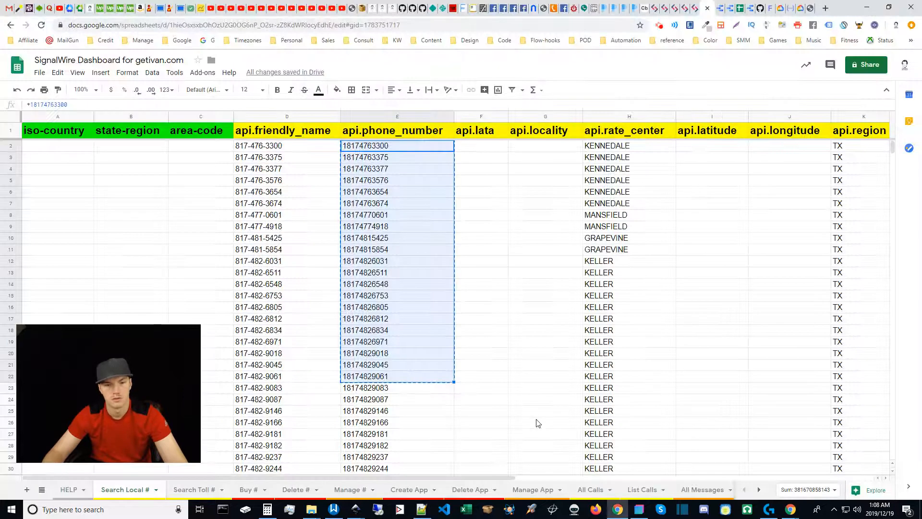
{"action": "left_click", "coordinate": [248, 490]}
{"action": "left_click", "coordinate": [62, 154]}
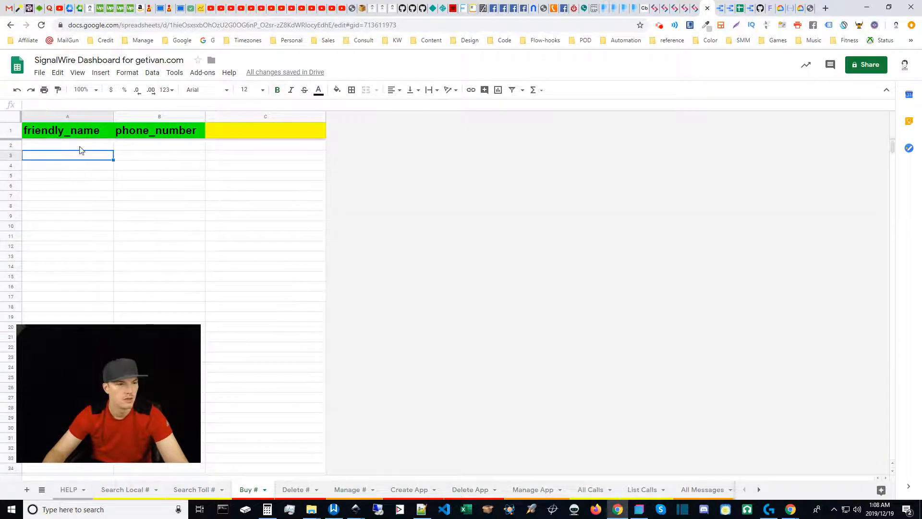
{"action": "left_click", "coordinate": [157, 146]}
{"action": "key", "text": "ctrl+v"}
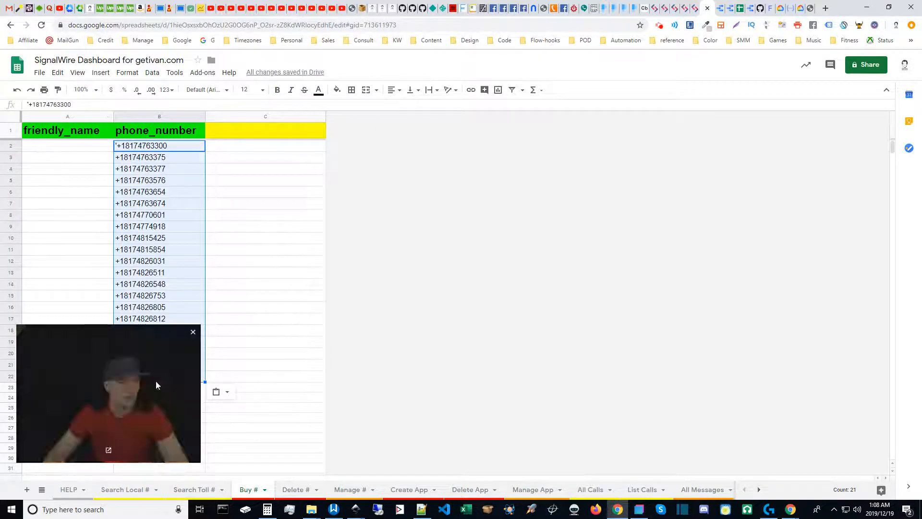
{"action": "left_click", "coordinate": [123, 147]}
{"action": "double_click", "coordinate": [119, 145]}
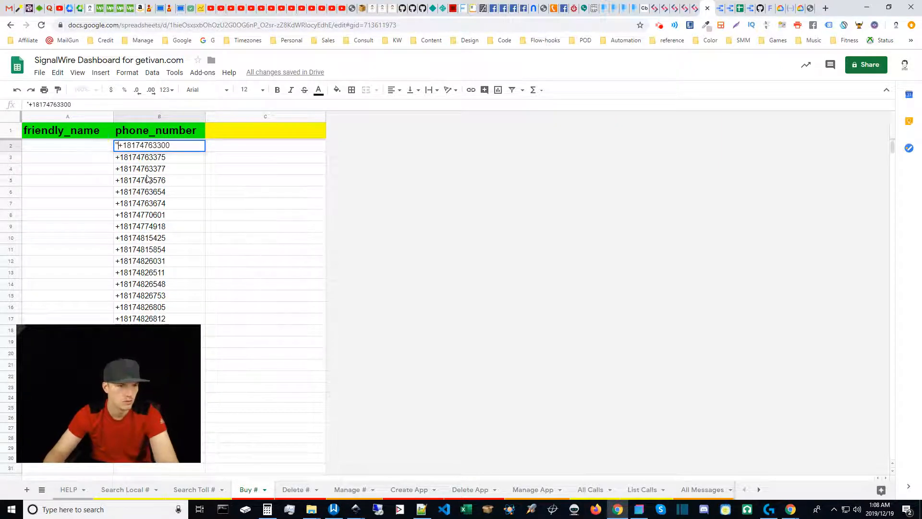
{"action": "left_click", "coordinate": [154, 207]}
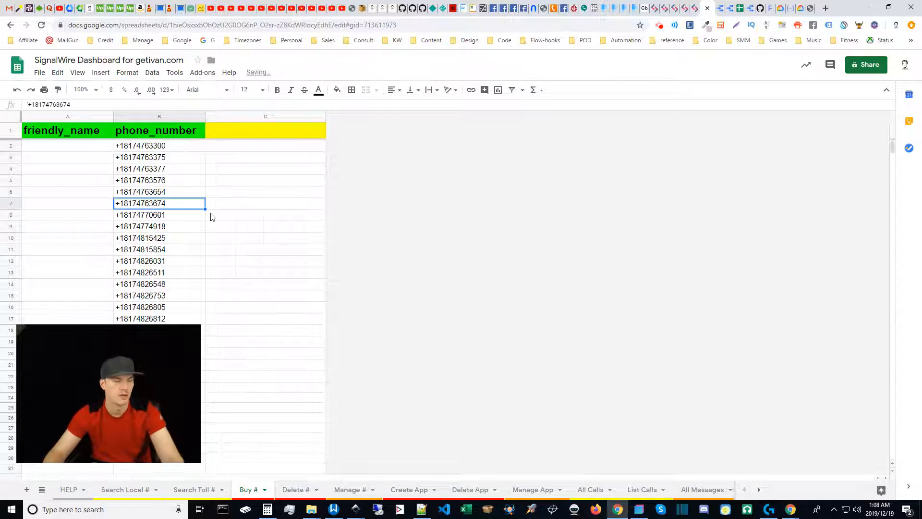
{"action": "left_click", "coordinate": [417, 513]}
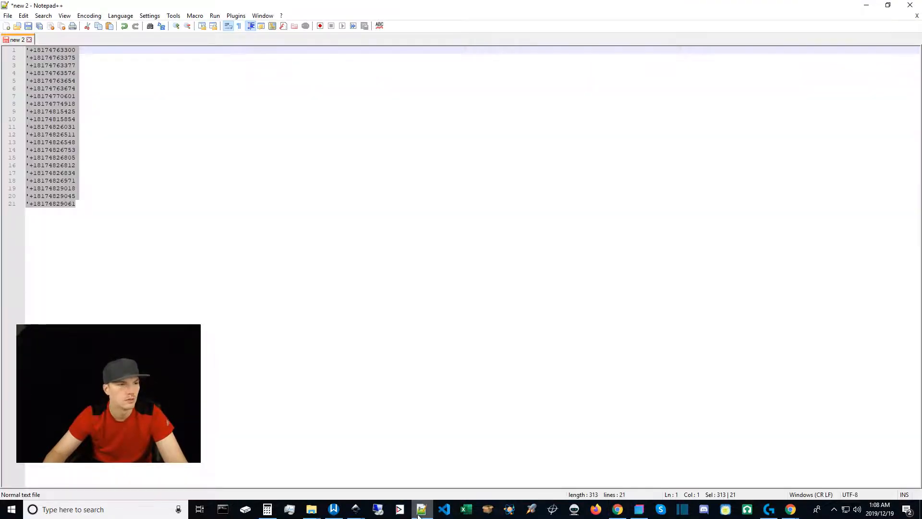
{"action": "key", "text": "alt+Tab"}
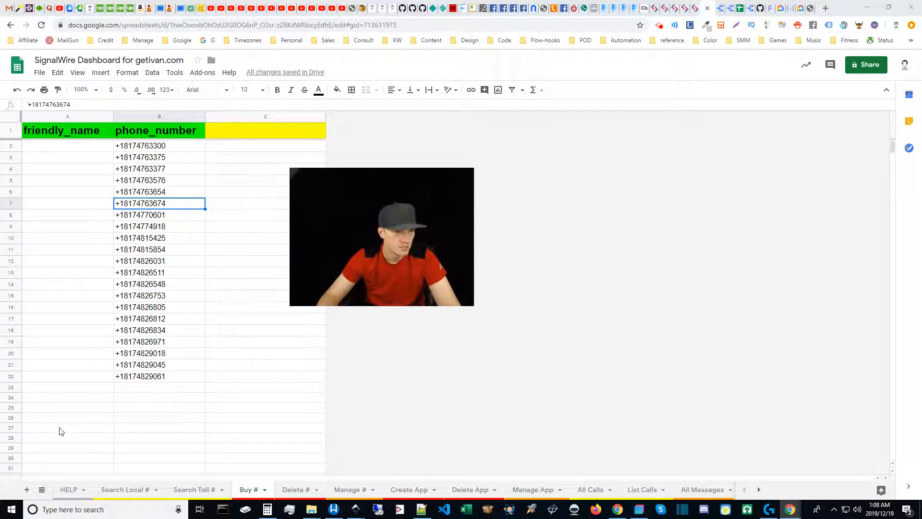
{"action": "left_click", "coordinate": [126, 147]}
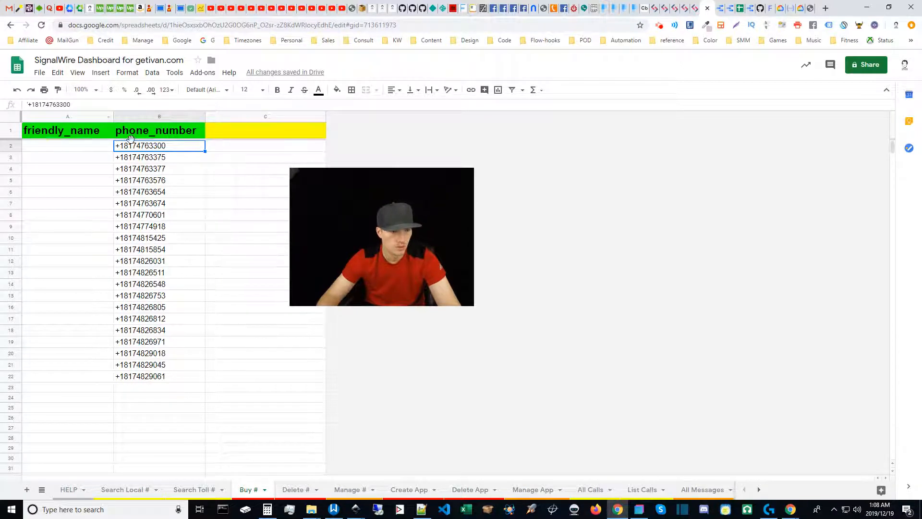
{"action": "mouse_move", "coordinate": [381, 234]}
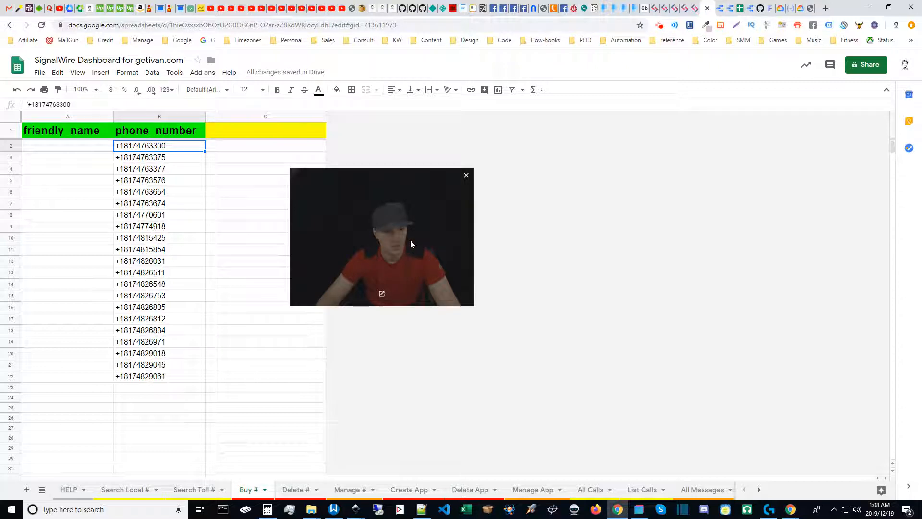
{"action": "left_click_drag", "start_coordinate": [414, 232], "coordinate": [332, 196]}
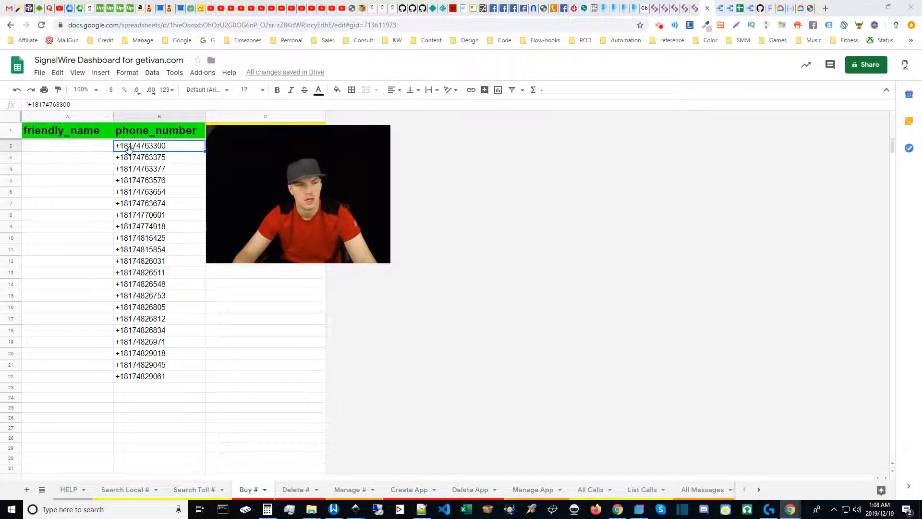
{"action": "left_click", "coordinate": [47, 147]}
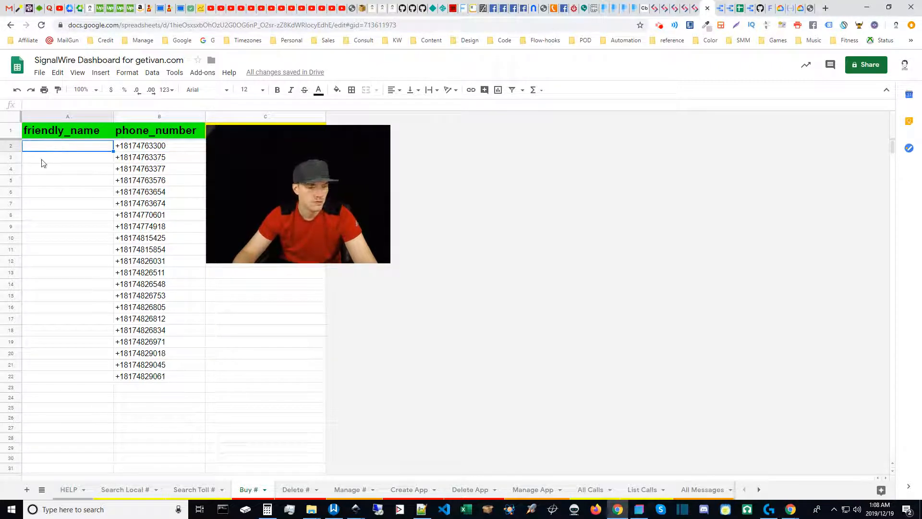
{"action": "type", "text": "1"}
{"action": "key", "text": "Return"}
{"action": "type", "text": "2"}
{"action": "key", "text": "Return"}
{"action": "type", "text": "3"}
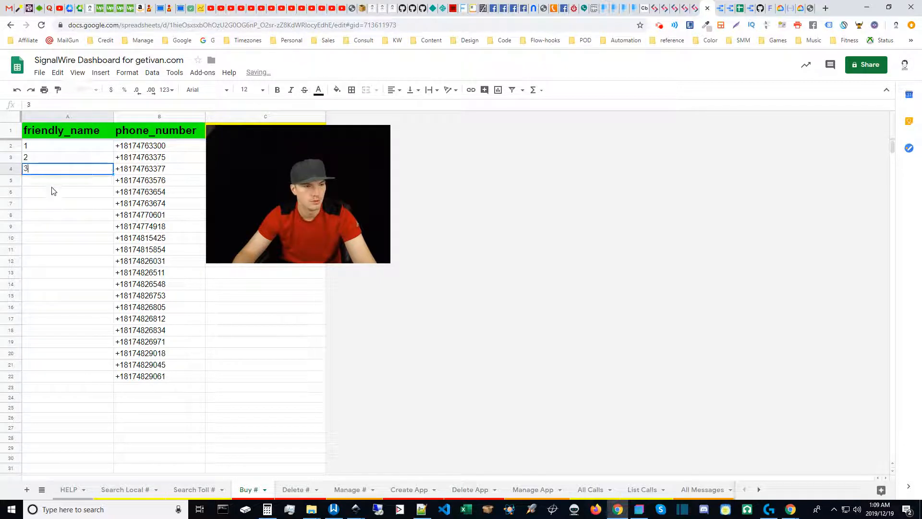
{"action": "key", "text": "Return"}
{"action": "type", "text": "3"}
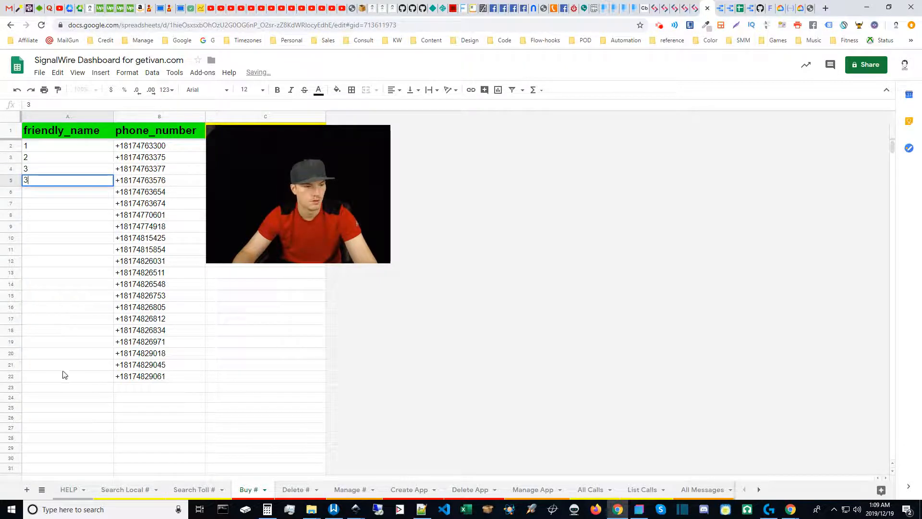
{"action": "left_click", "coordinate": [37, 194]}
{"action": "key", "text": "Up"}
{"action": "key", "text": "Up"}
{"action": "left_click", "coordinate": [42, 182]}
{"action": "left_click", "coordinate": [66, 376], "text": "shift"}
{"action": "key", "text": "ctrl+d"}
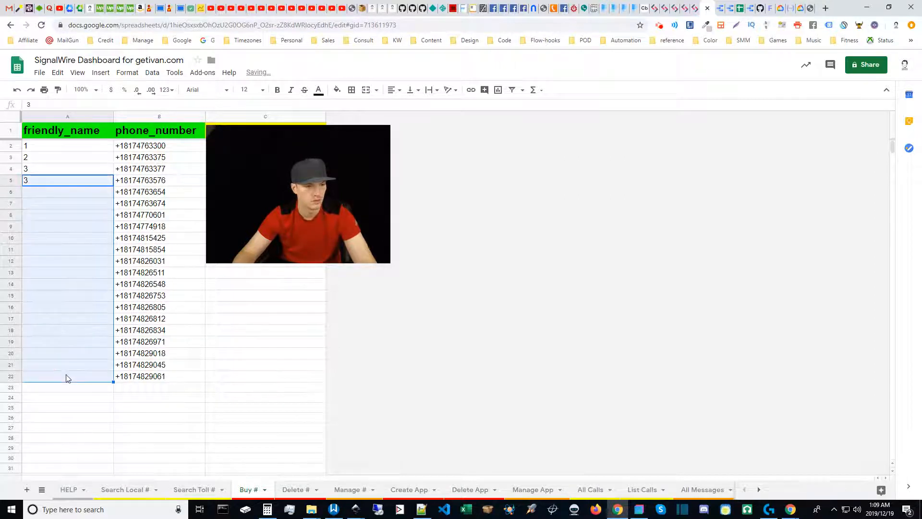
{"action": "left_click", "coordinate": [57, 296]}
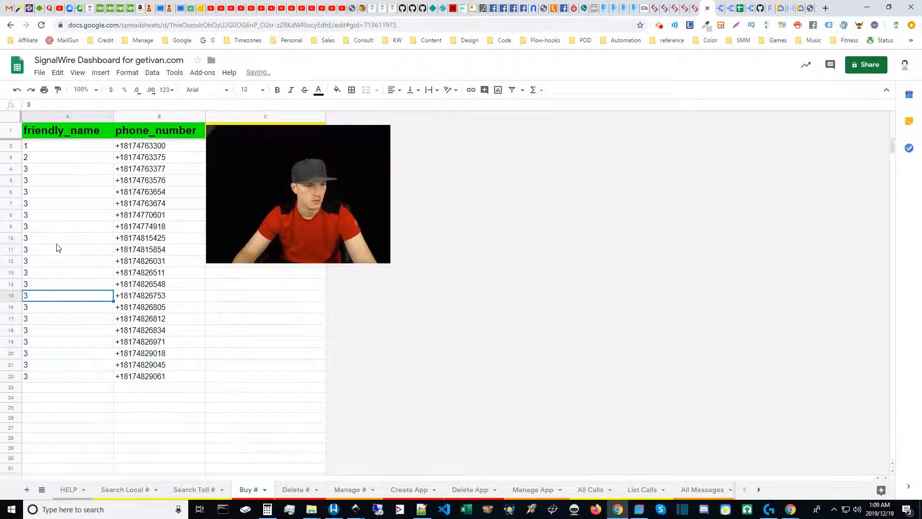
{"action": "left_click", "coordinate": [38, 184]}
{"action": "key", "text": "ctrl+z"}
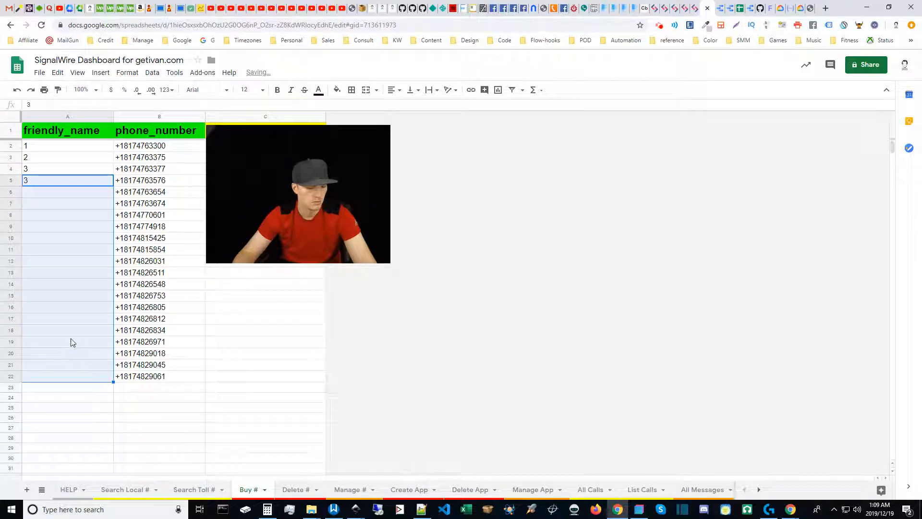
{"action": "type", "text": "D"}
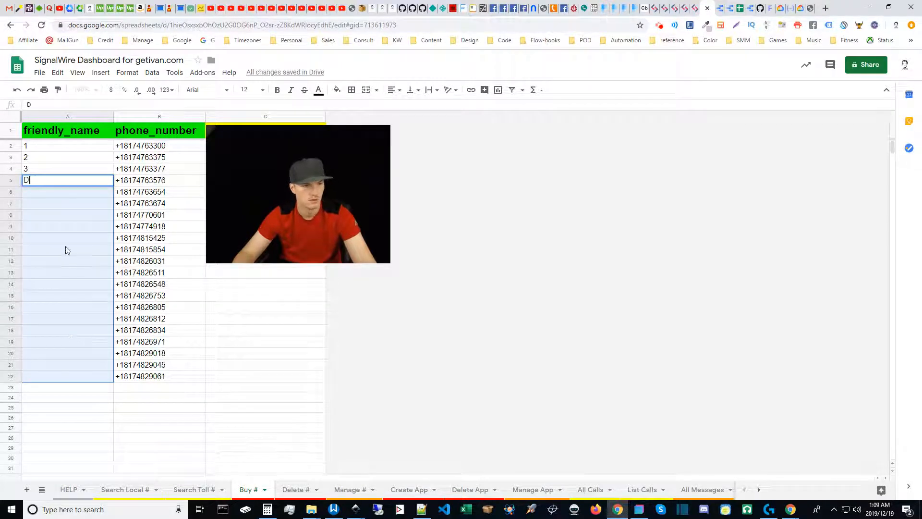
{"action": "left_click", "coordinate": [65, 250]}
{"action": "left_click", "coordinate": [34, 184]}
{"action": "key", "text": "Delete"}
{"action": "left_click", "coordinate": [43, 193]}
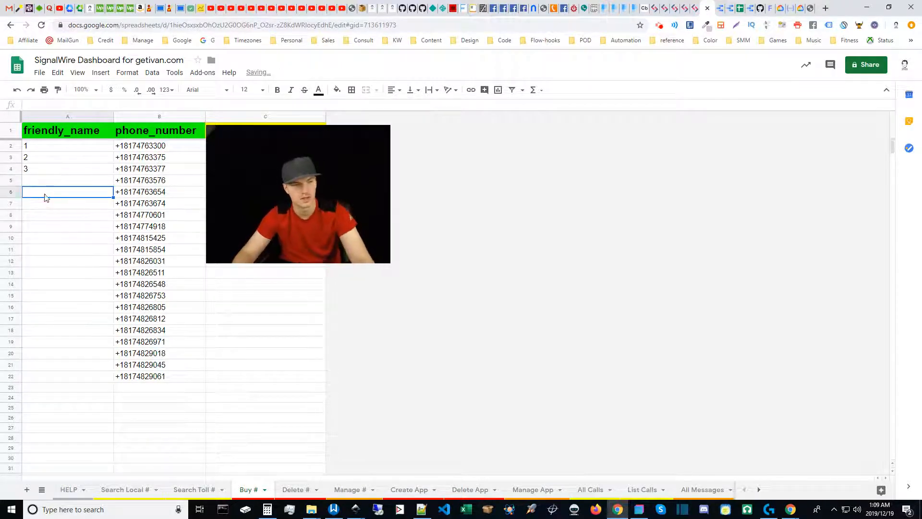
{"action": "left_click", "coordinate": [54, 206]}
{"action": "left_click", "coordinate": [48, 182]}
{"action": "left_click", "coordinate": [39, 166]}
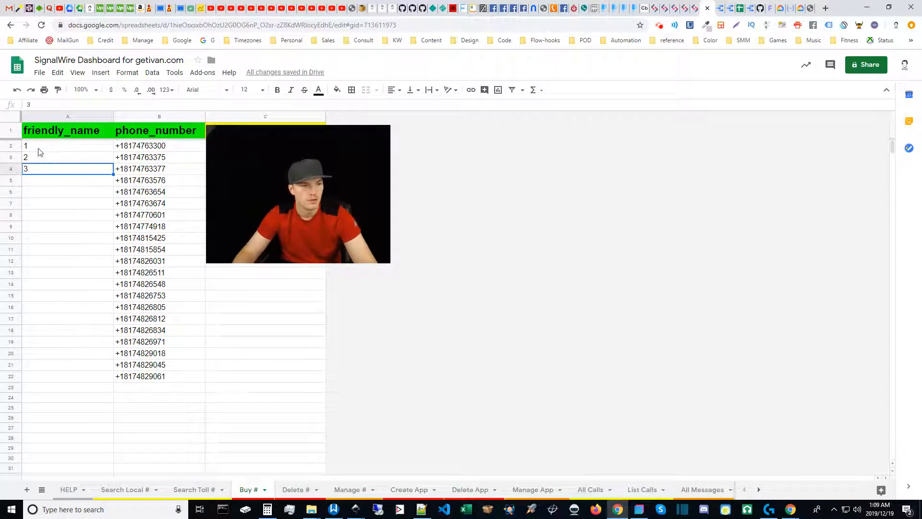
{"action": "key", "text": "Delete"}
{"action": "left_click", "coordinate": [43, 158]}
{"action": "key", "text": "Delete"}
{"action": "left_click", "coordinate": [41, 146]}
{"action": "key", "text": "Delete"}
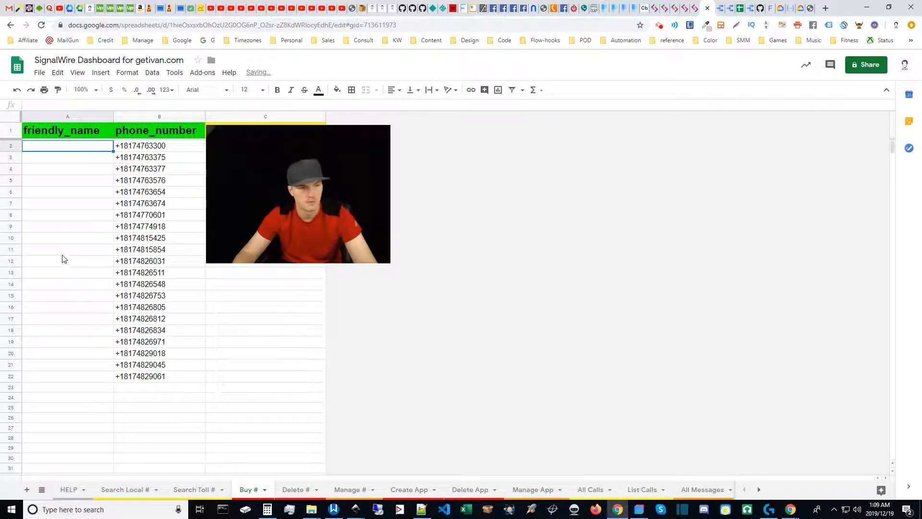
{"action": "left_click", "coordinate": [61, 284]}
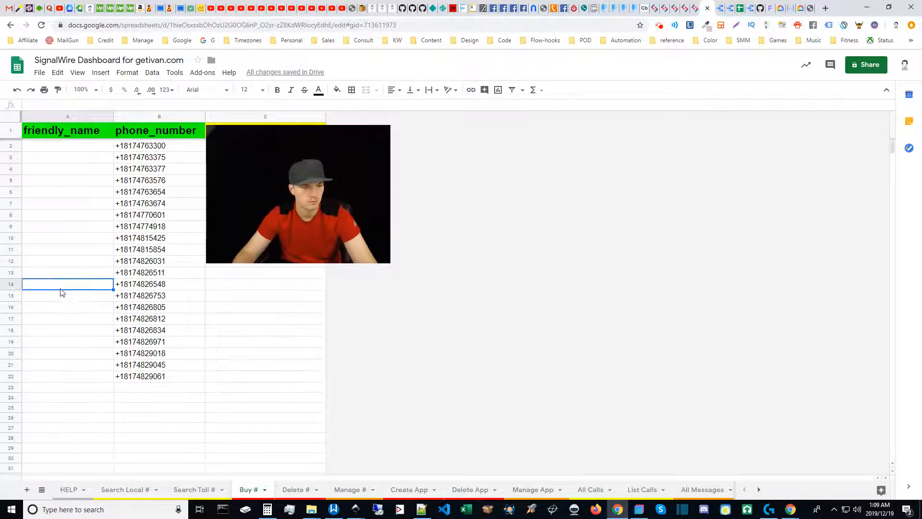
{"action": "mouse_move", "coordinate": [315, 191]}
{"action": "left_mouse_down"}
{"action": "mouse_move", "coordinate": [302, 223]}
{"action": "mouse_move", "coordinate": [176, 248]}
{"action": "mouse_move", "coordinate": [438, 294]}
{"action": "mouse_move", "coordinate": [436, 206]}
{"action": "mouse_move", "coordinate": [318, 204]}
{"action": "left_mouse_up"}
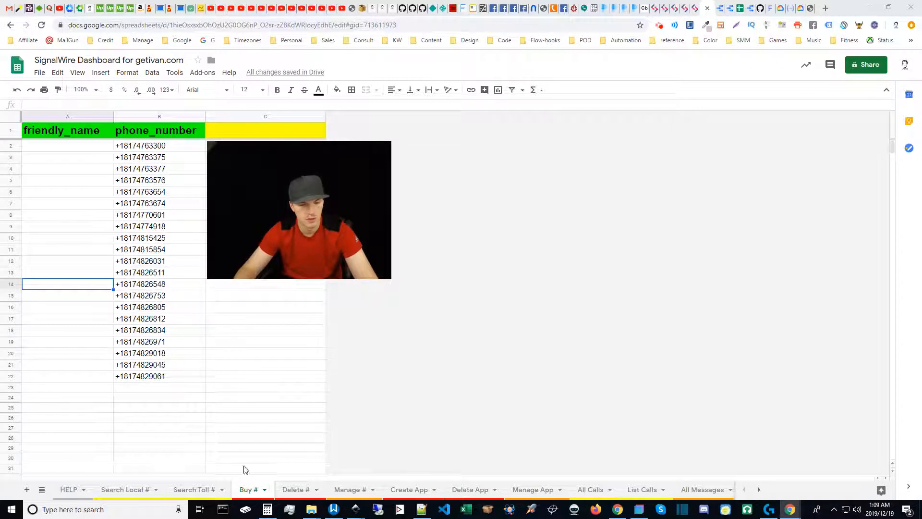
{"action": "left_click", "coordinate": [759, 490]}
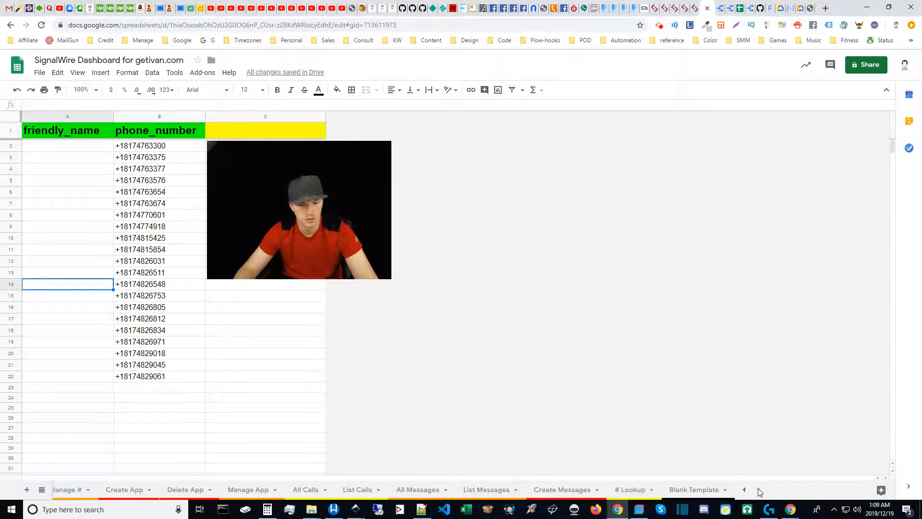
{"action": "left_click", "coordinate": [745, 490]}
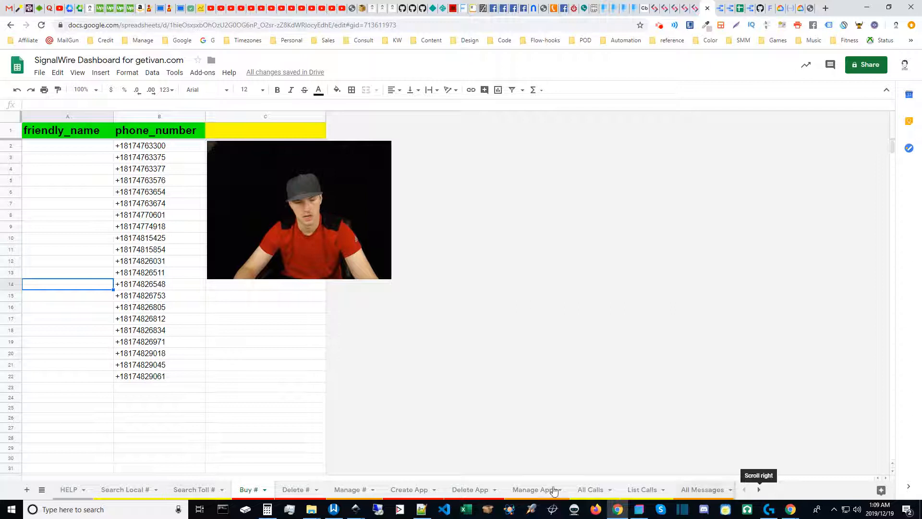
{"action": "mouse_move", "coordinate": [321, 209]}
{"action": "left_click_drag", "start_coordinate": [318, 216], "coordinate": [439, 212]}
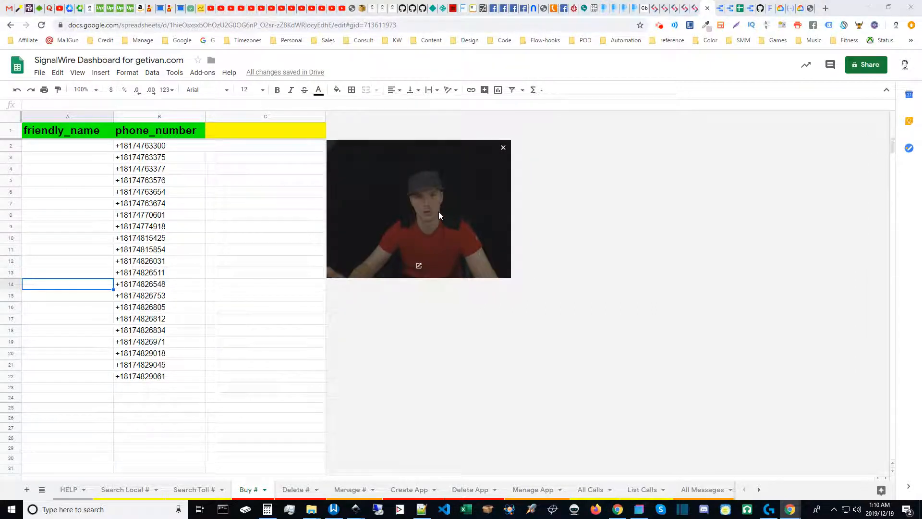
{"action": "left_click_drag", "start_coordinate": [441, 217], "coordinate": [321, 221]}
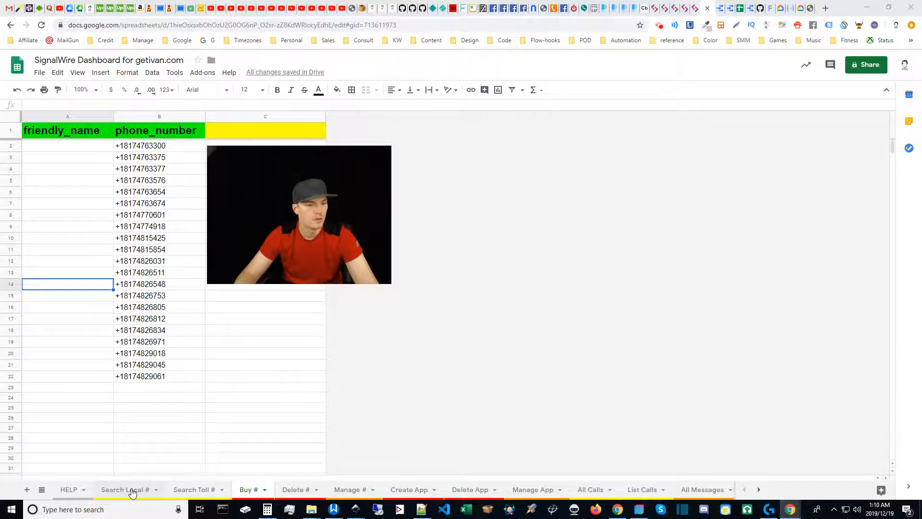
Delete the phone numbers in B2:B22 on the Buy # sheet.
{"action": "left_click", "coordinate": [144, 150]}
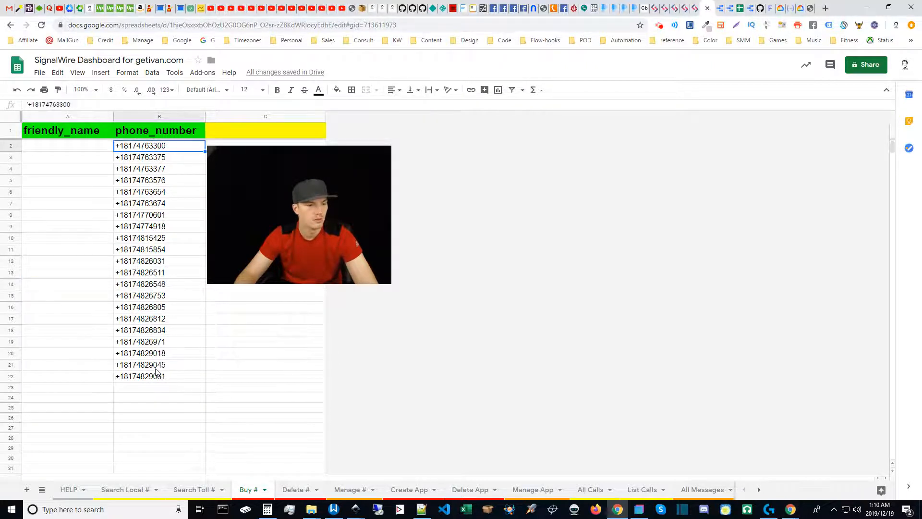
{"action": "left_click", "coordinate": [156, 378], "text": "shift"}
{"action": "key", "text": "Delete"}
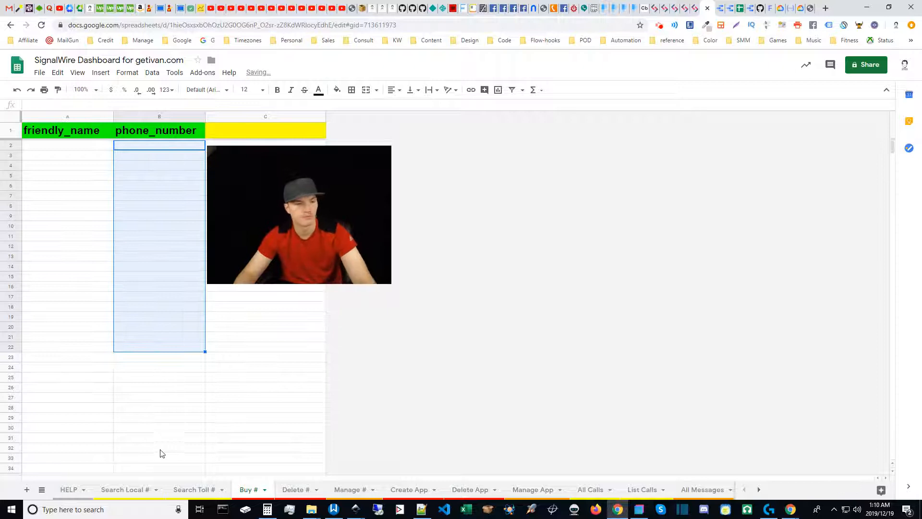
Confirm the Buy # rows are empty, then select E2:E22 on Search Local #.
{"action": "left_click", "coordinate": [11, 145]}
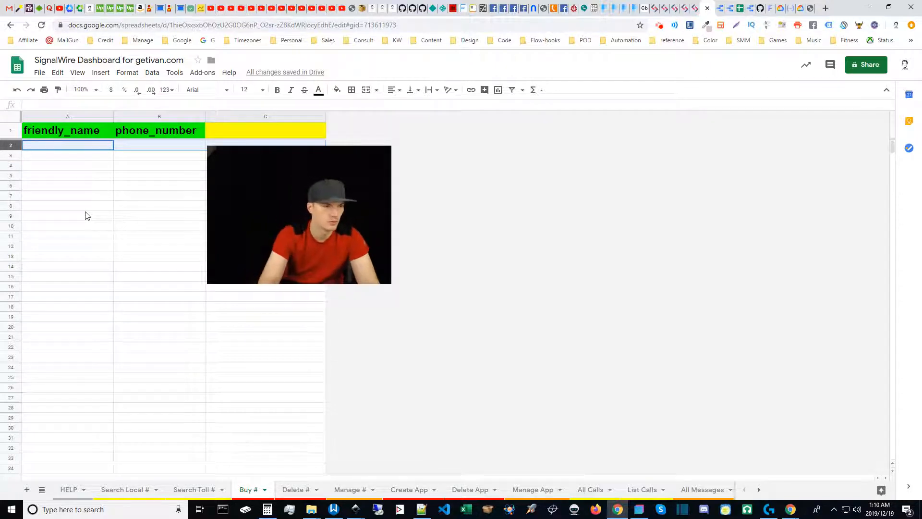
{"action": "key", "text": "ctrl+Down"}
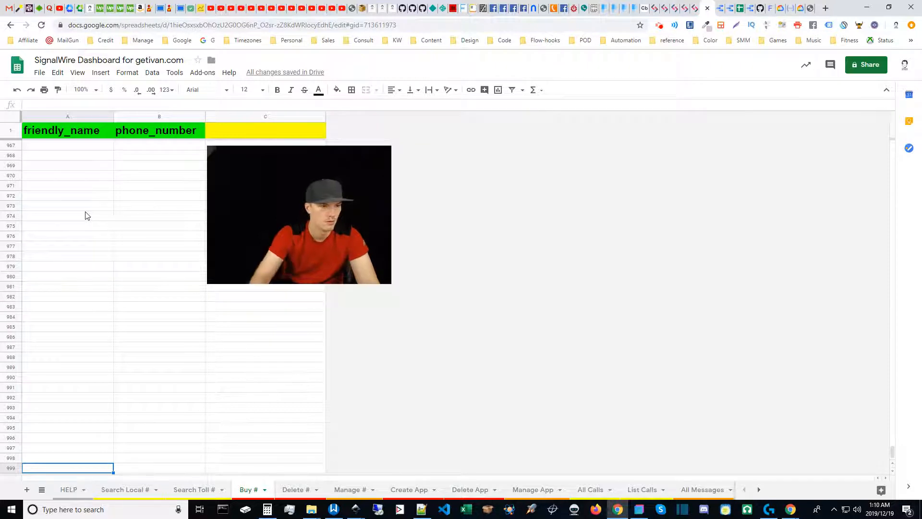
{"action": "left_click_drag", "start_coordinate": [895, 453], "coordinate": [850, 133]}
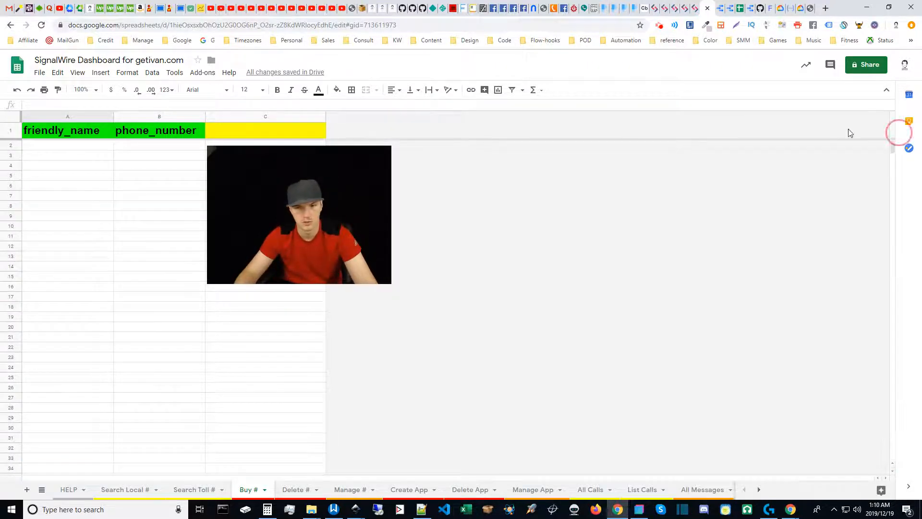
{"action": "left_click", "coordinate": [11, 144]}
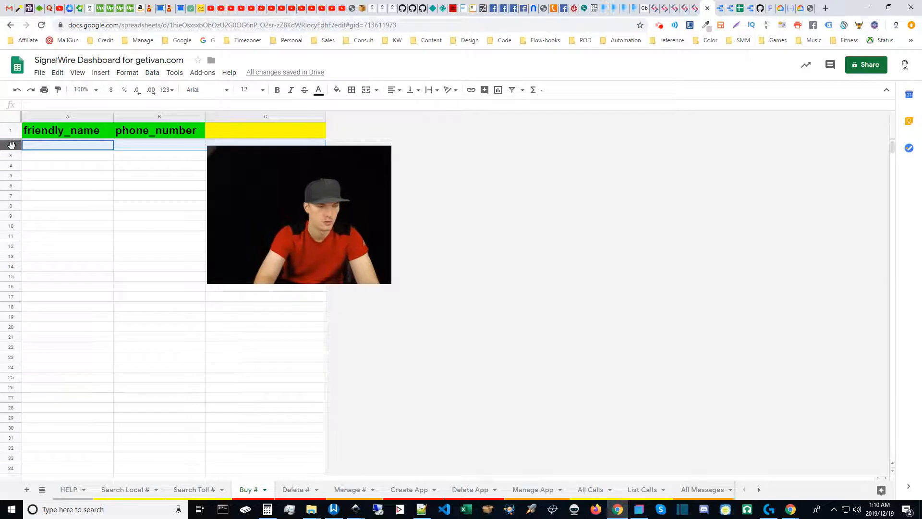
{"action": "key", "text": "ctrl+shift+Down"}
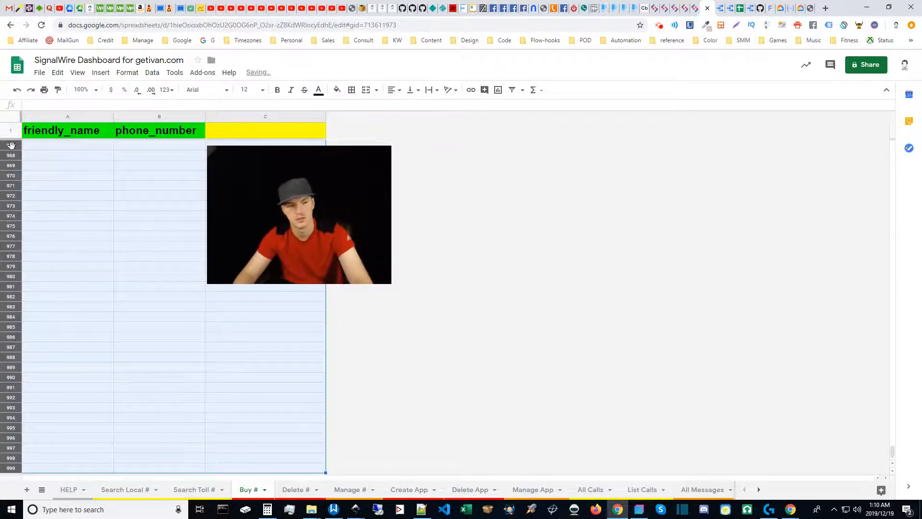
{"action": "left_click", "coordinate": [99, 267]}
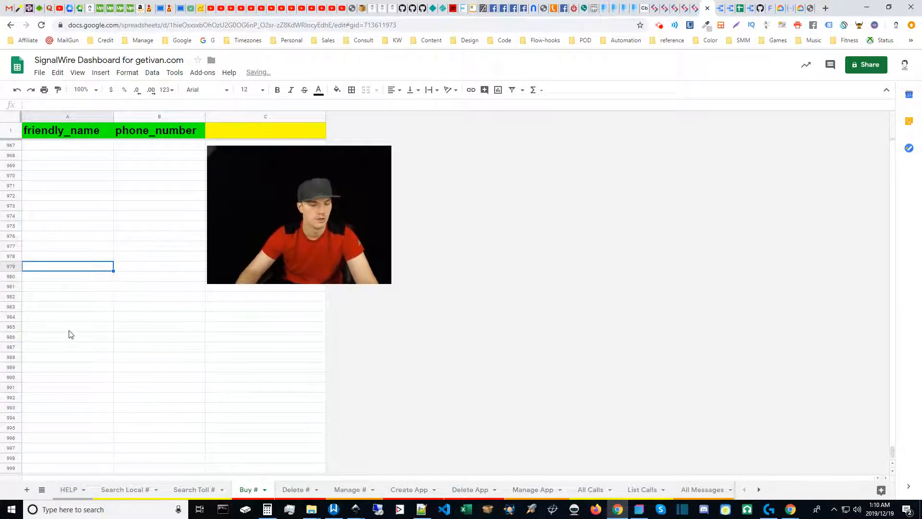
{"action": "key", "text": "ctrl+Up"}
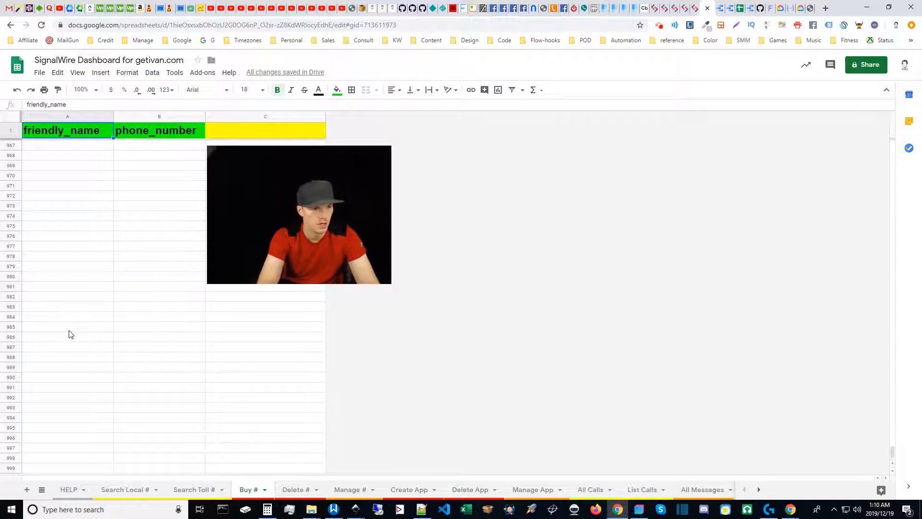
{"action": "key", "text": "Down"}
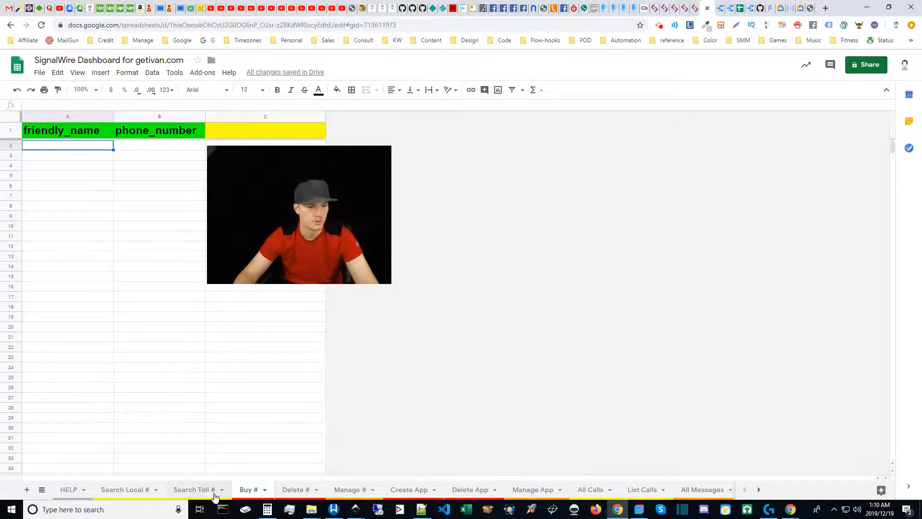
{"action": "left_click", "coordinate": [126, 493]}
{"action": "left_click_drag", "start_coordinate": [304, 251], "coordinate": [122, 440]}
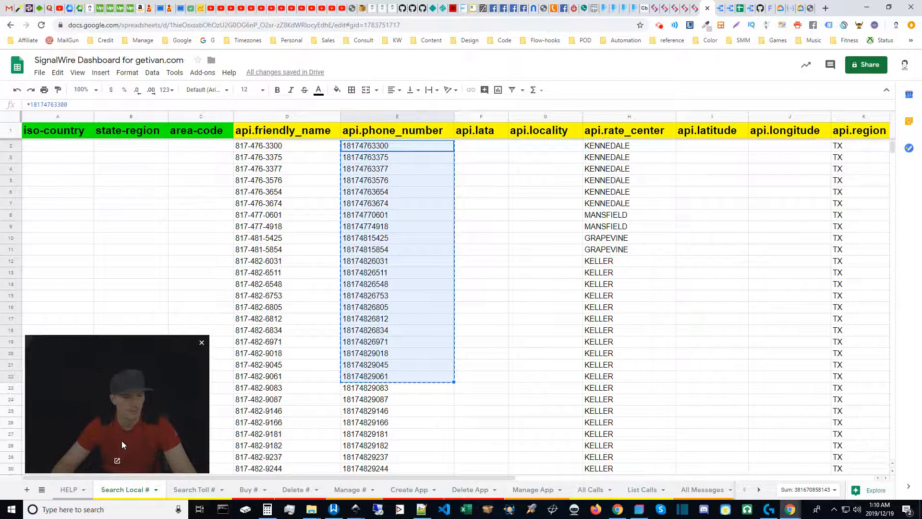
{"action": "left_click", "coordinate": [416, 190]}
{"action": "scroll", "coordinate": [745, 362], "scroll_direction": "down", "scroll_amount": 12}
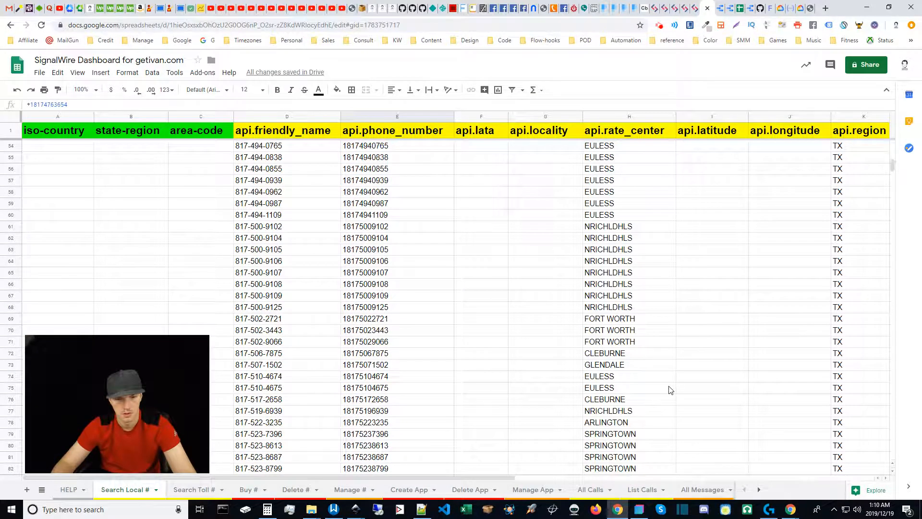
{"action": "left_click", "coordinate": [378, 322]}
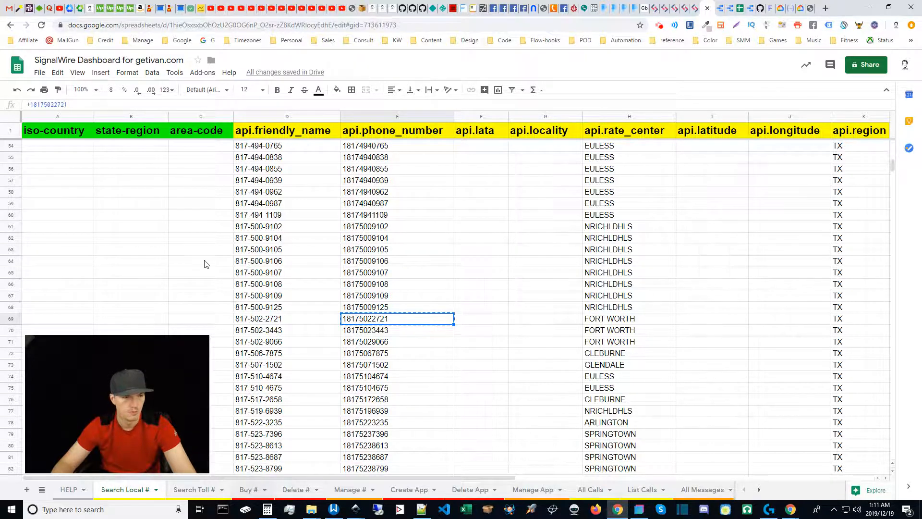
{"action": "left_click", "coordinate": [249, 489]}
{"action": "left_click", "coordinate": [139, 148]}
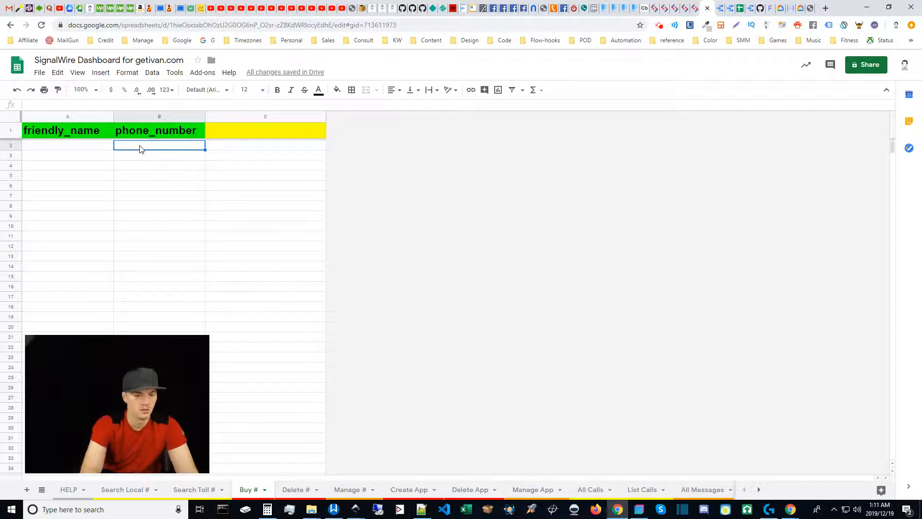
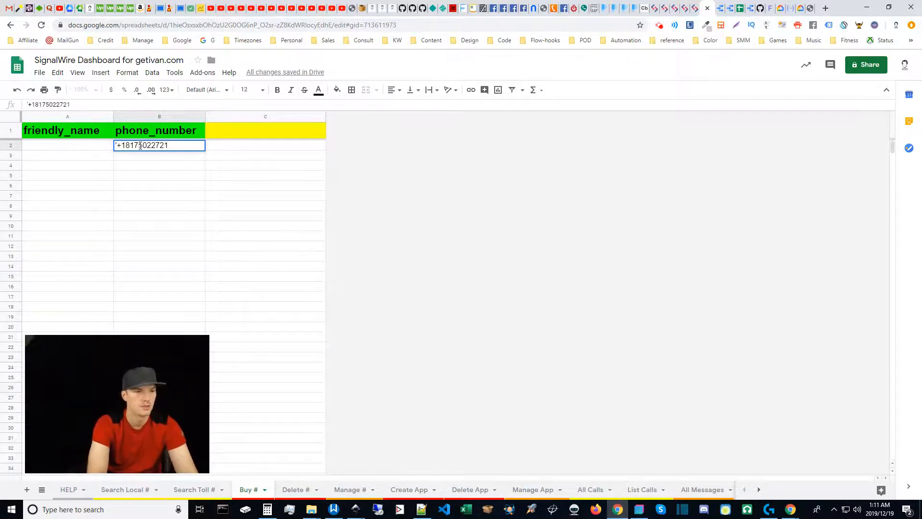
{"action": "key", "text": "Return"}
{"action": "key", "text": "Up"}
{"action": "key", "text": "Left"}
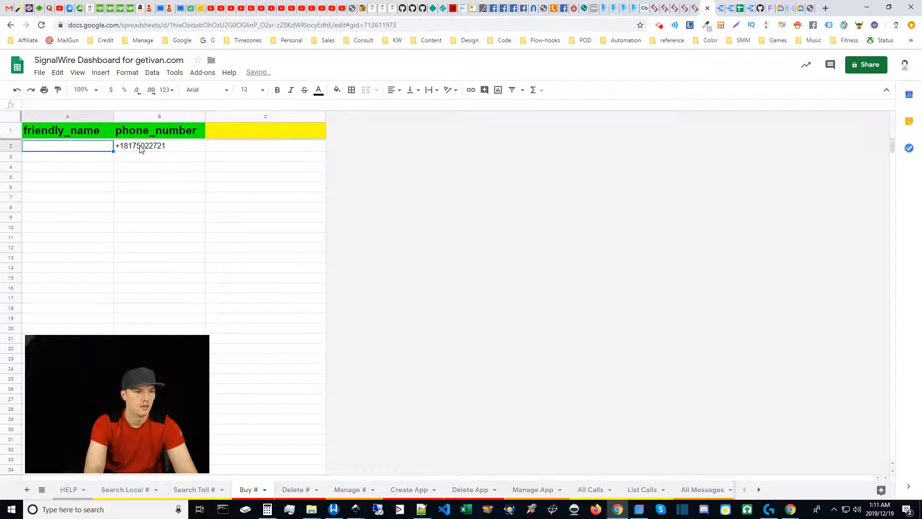
{"action": "type", "text": "FW-11"}
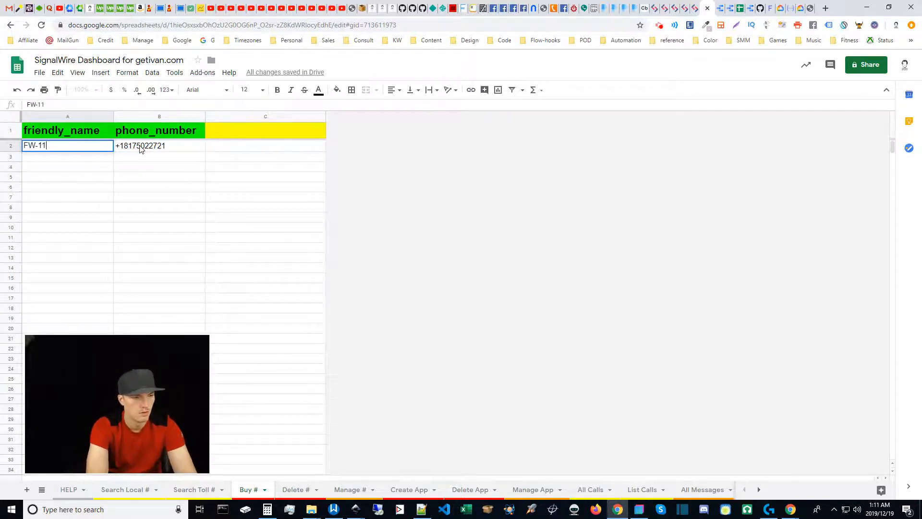
{"action": "type", "text": "1"}
{"action": "left_click", "coordinate": [164, 181]}
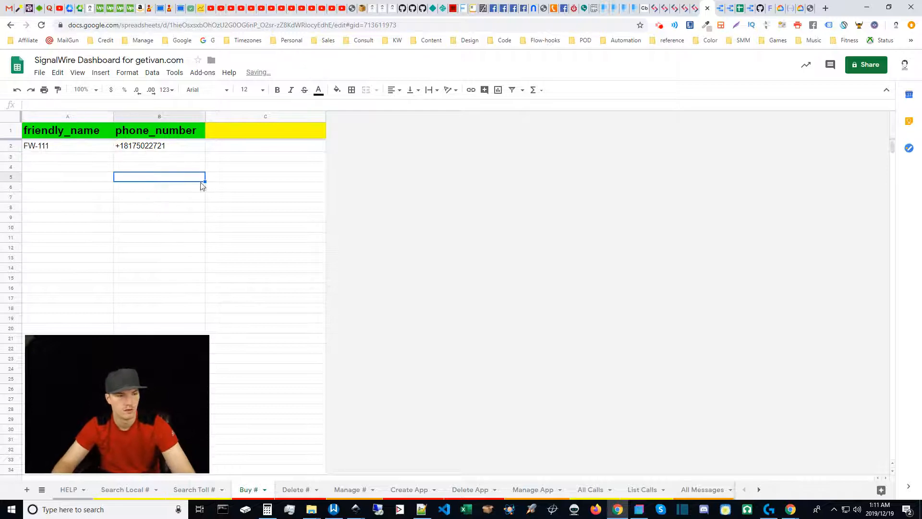
{"action": "left_click", "coordinate": [541, 39]}
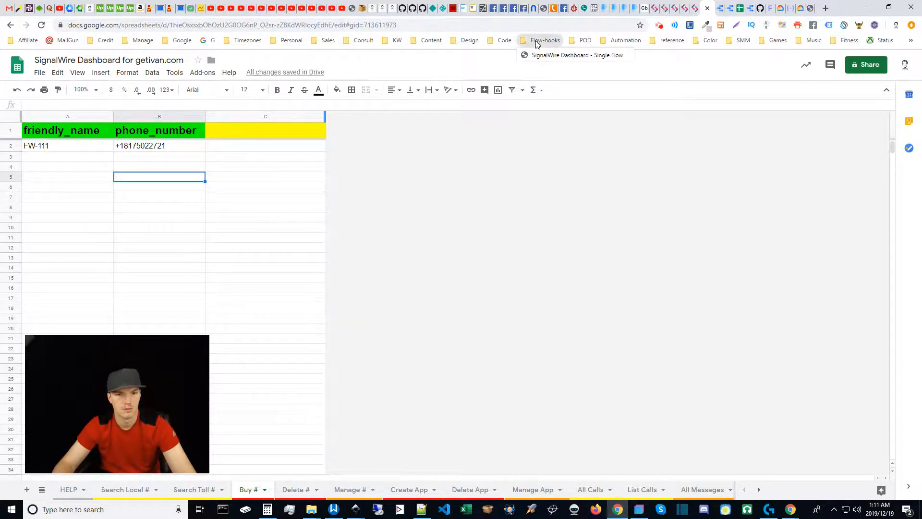
{"action": "middle_click", "coordinate": [548, 57]}
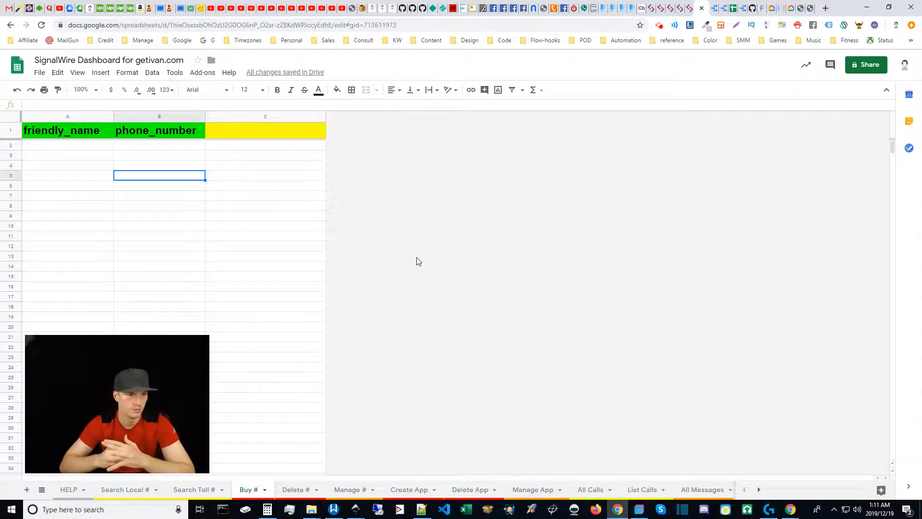
Clear rows 2–13 on the Manage # sheet, leaving only the header row.
{"action": "left_click", "coordinate": [351, 490]}
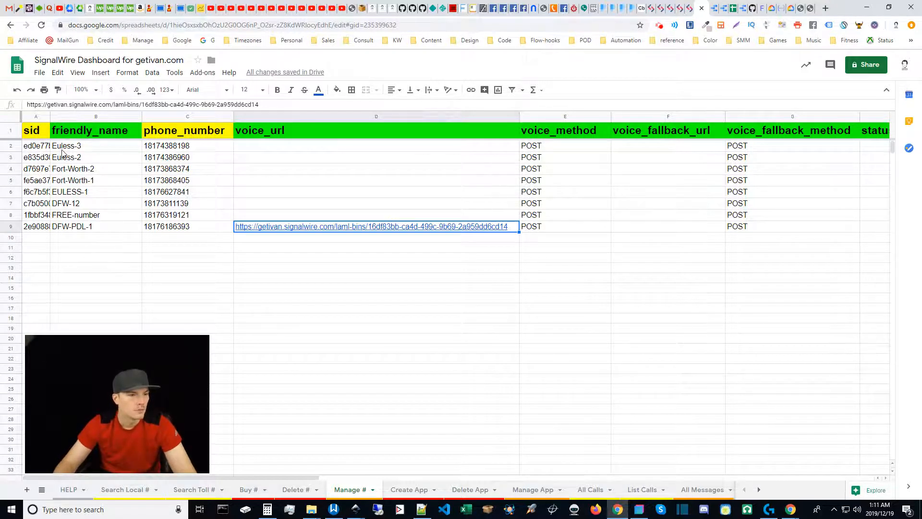
{"action": "left_click", "coordinate": [11, 146]}
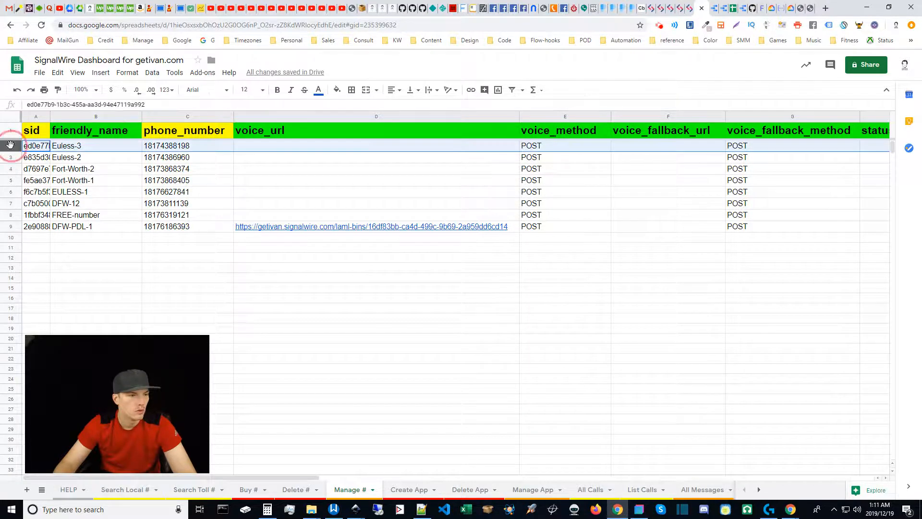
{"action": "left_click", "coordinate": [12, 272], "text": "shift"}
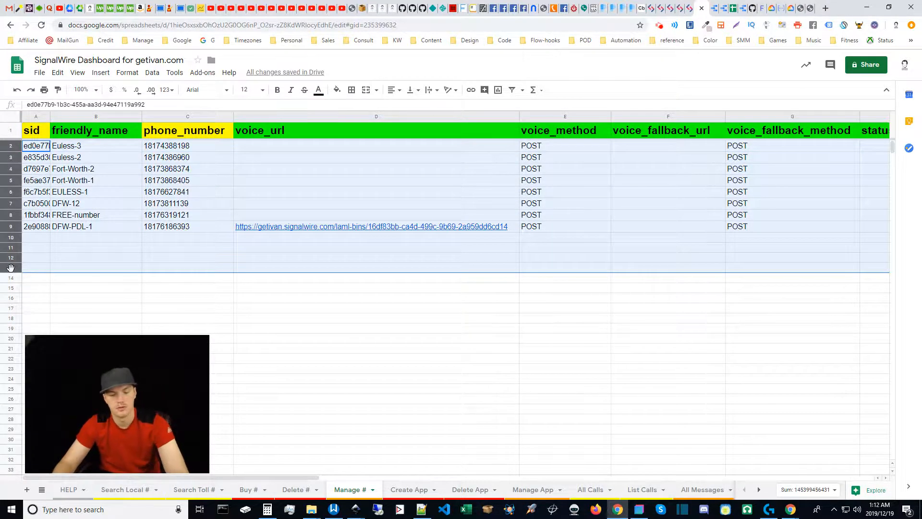
{"action": "key", "text": "Delete"}
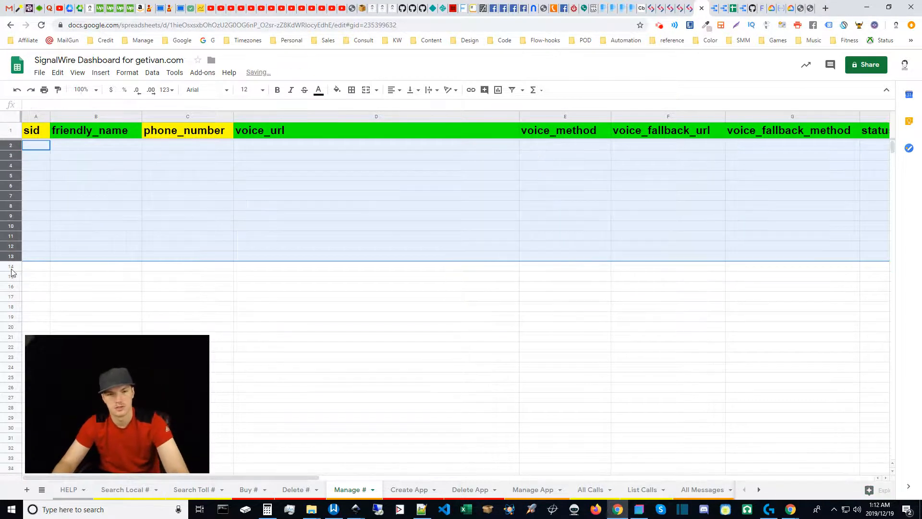
{"action": "left_click", "coordinate": [88, 177]}
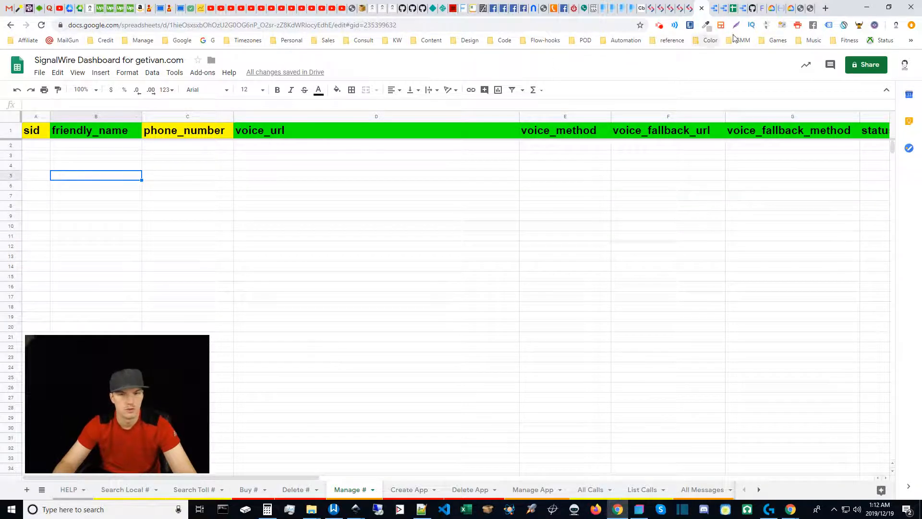
Reload the Parabola hook page to refill Manage #, then return to the spreadsheet.
{"action": "left_click", "coordinate": [811, 8]}
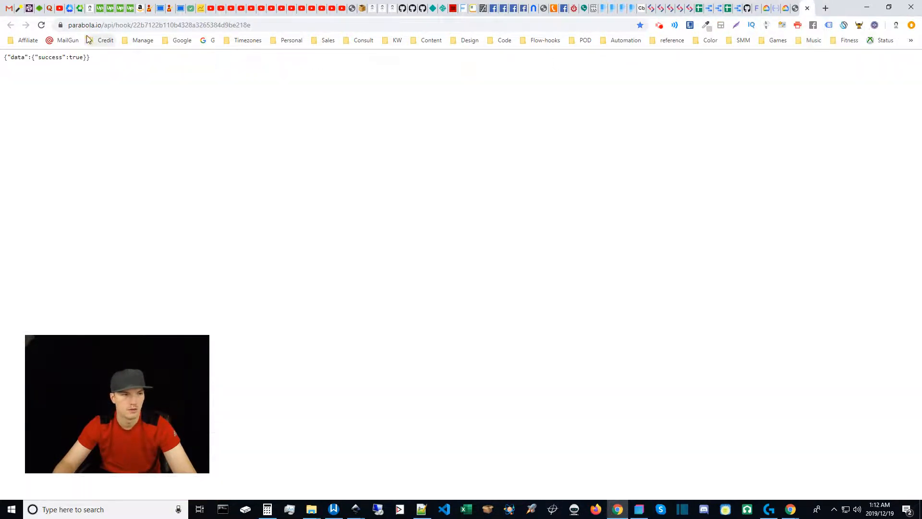
{"action": "left_click", "coordinate": [42, 25]}
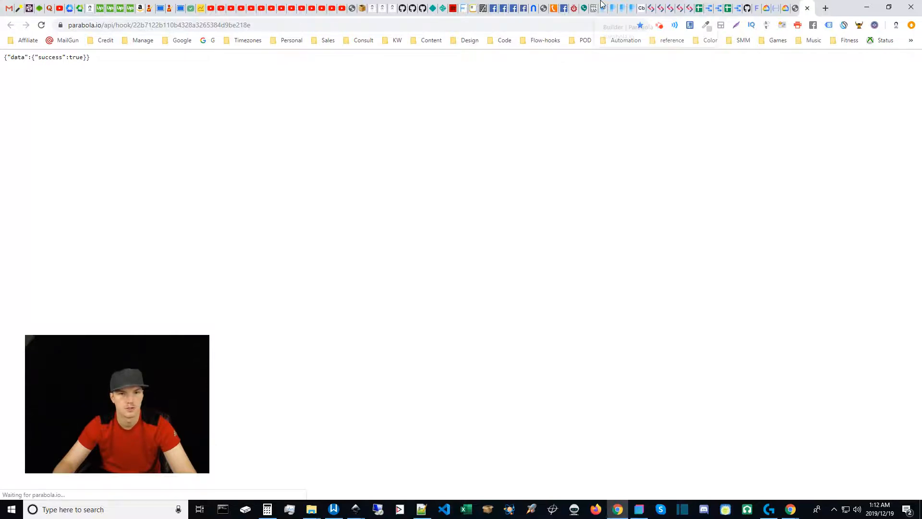
{"action": "left_click", "coordinate": [700, 9]}
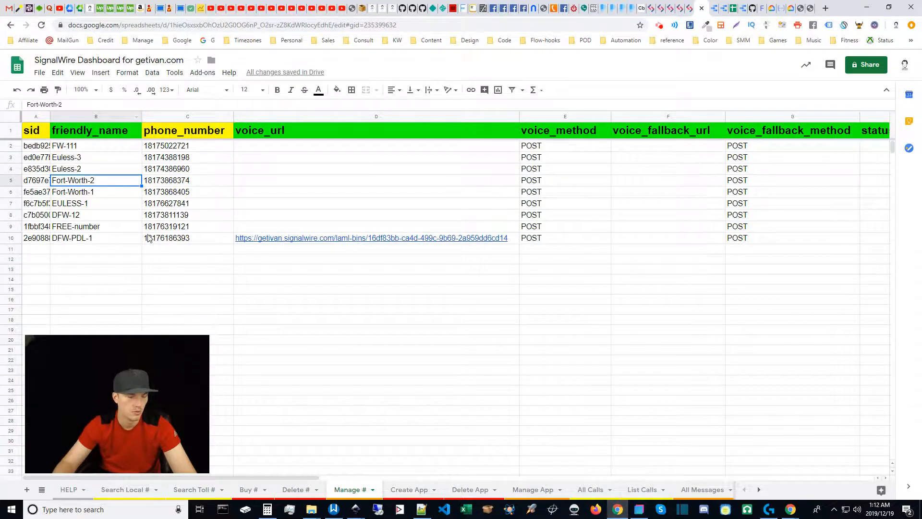
{"action": "left_click", "coordinate": [96, 147]}
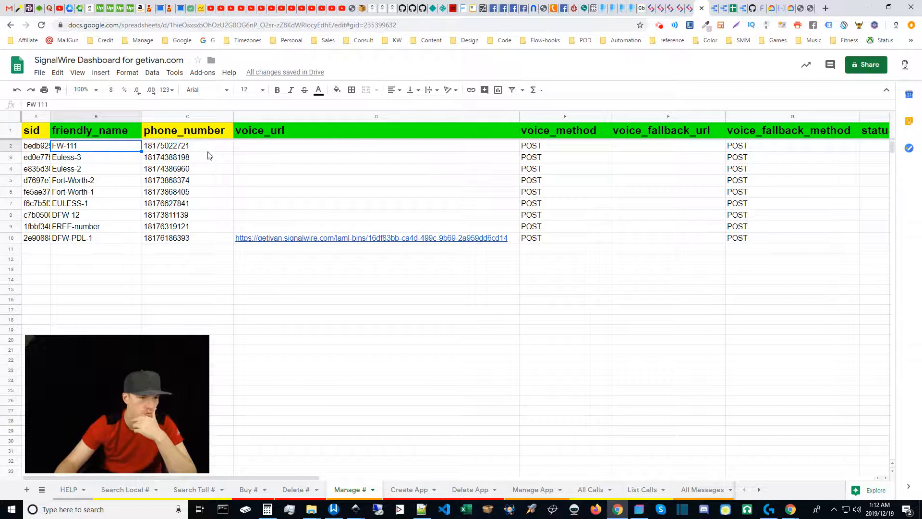
{"action": "left_click", "coordinate": [229, 148]}
{"action": "left_click", "coordinate": [282, 148]}
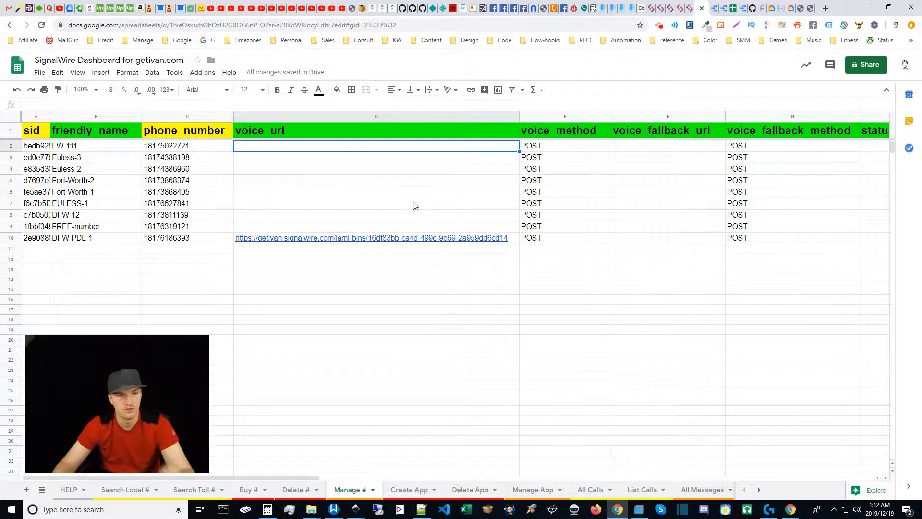
{"action": "left_click", "coordinate": [250, 488]}
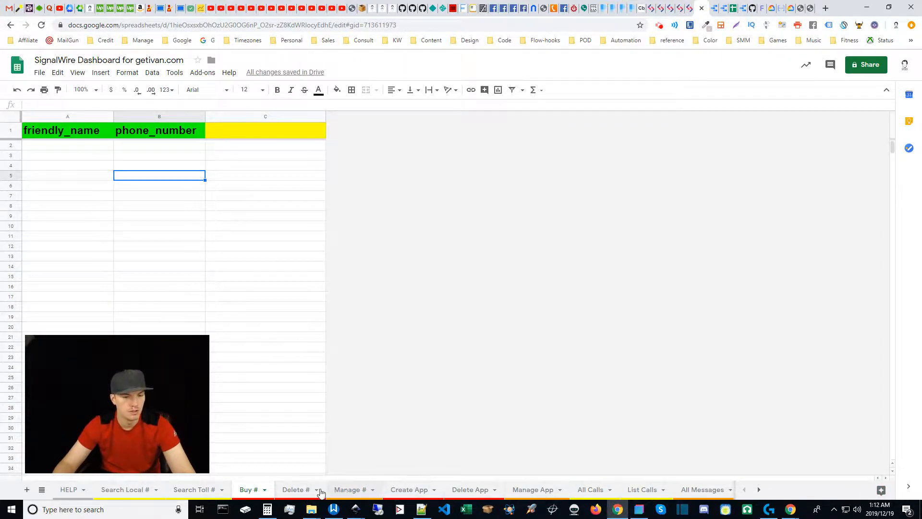
{"action": "left_click", "coordinate": [294, 491]}
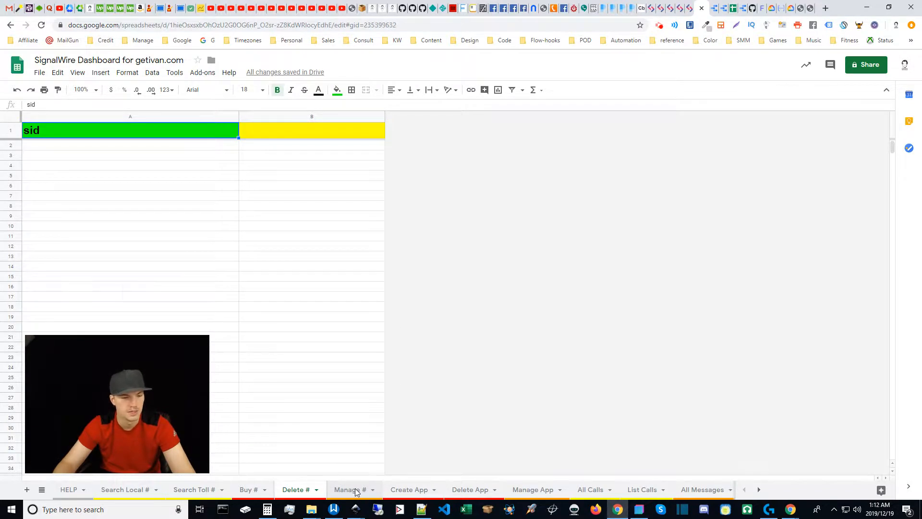
Copy FW-111's sid from Manage # cell A2 into Delete # cell A2, then return to Manage #.
{"action": "left_click", "coordinate": [356, 490]}
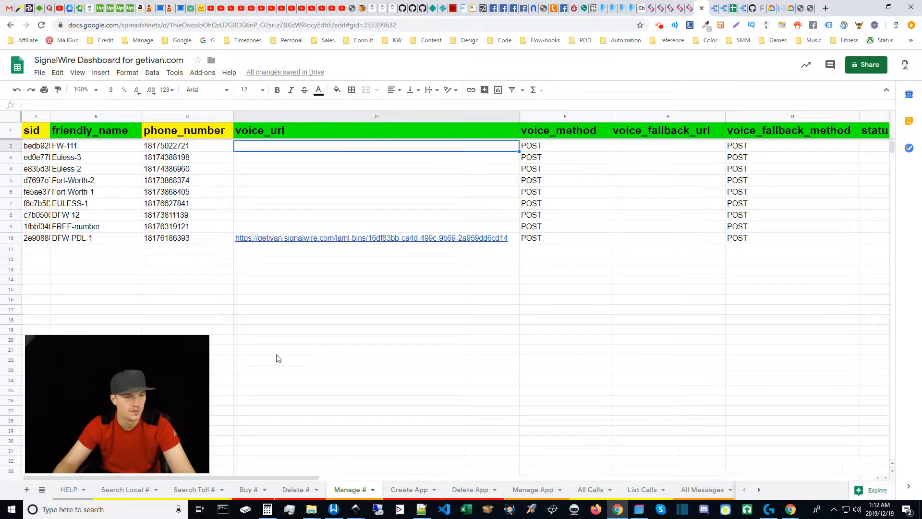
{"action": "left_click", "coordinate": [38, 148]}
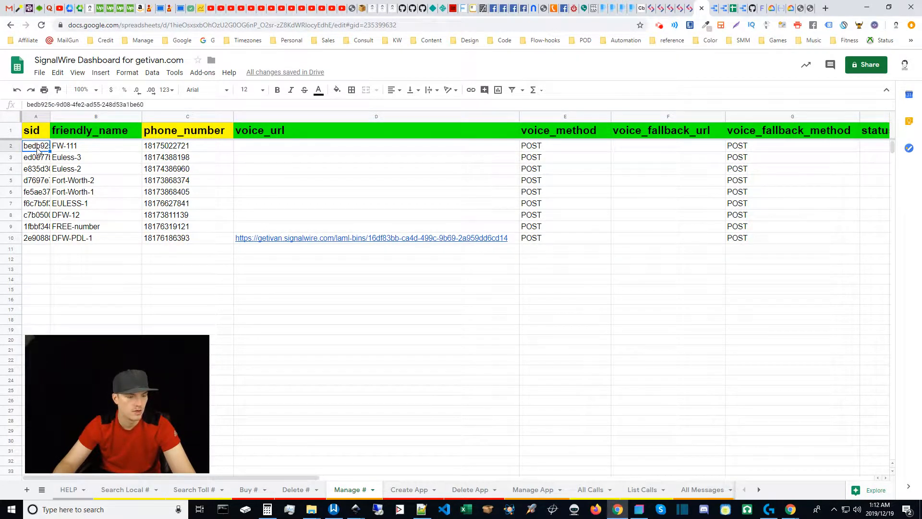
{"action": "left_click", "coordinate": [293, 489]}
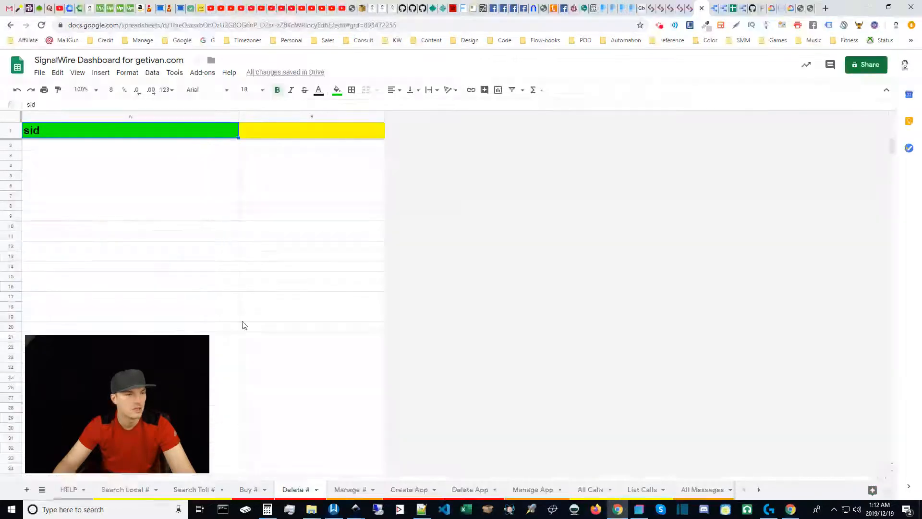
{"action": "left_click", "coordinate": [50, 150]}
{"action": "type", "text": "bedb925c-9d08-4fe2-ad55-248d53a1be60"}
{"action": "left_click", "coordinate": [212, 259]}
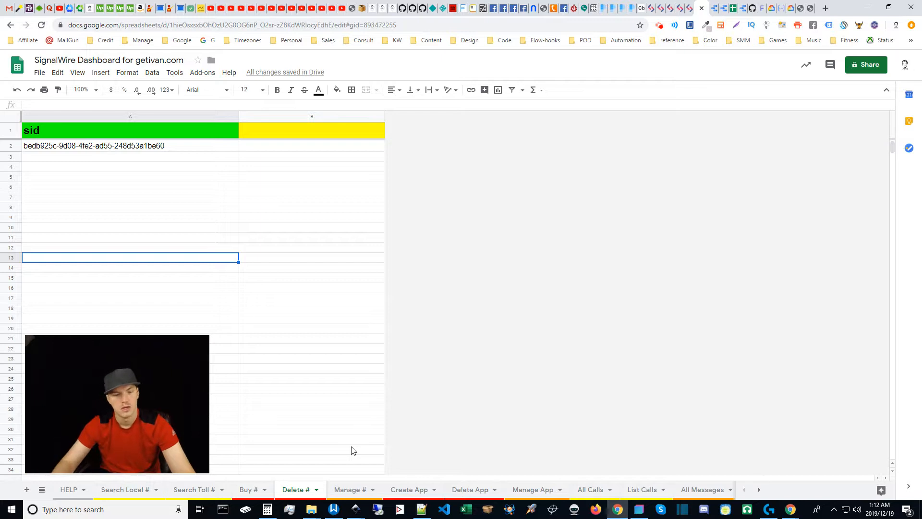
{"action": "left_click", "coordinate": [357, 491]}
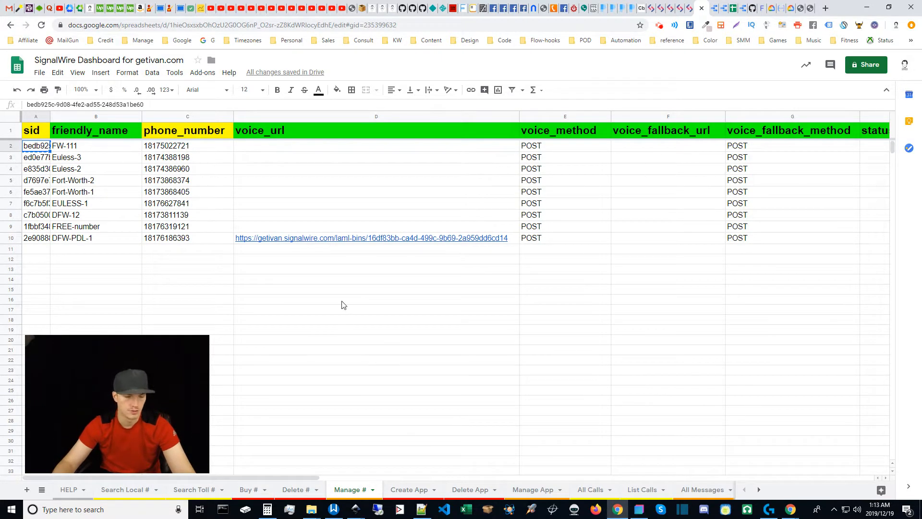
{"action": "left_click", "coordinate": [133, 262]}
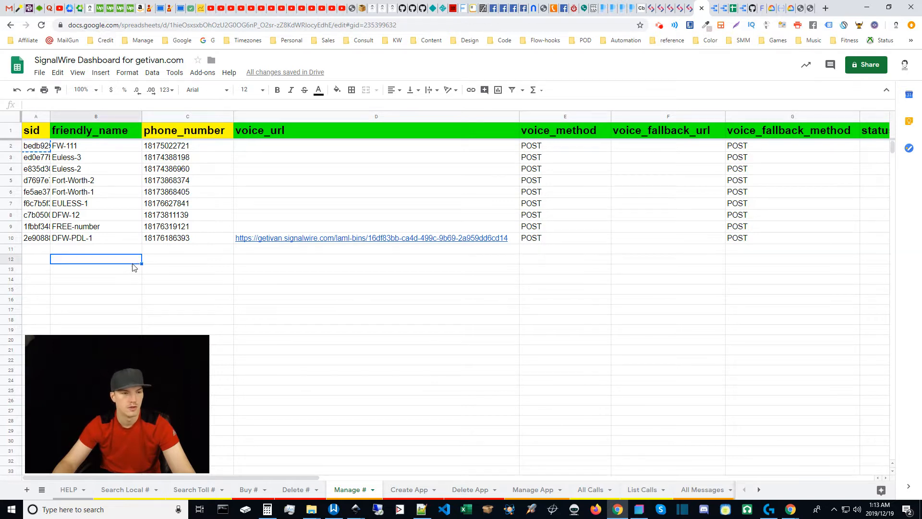